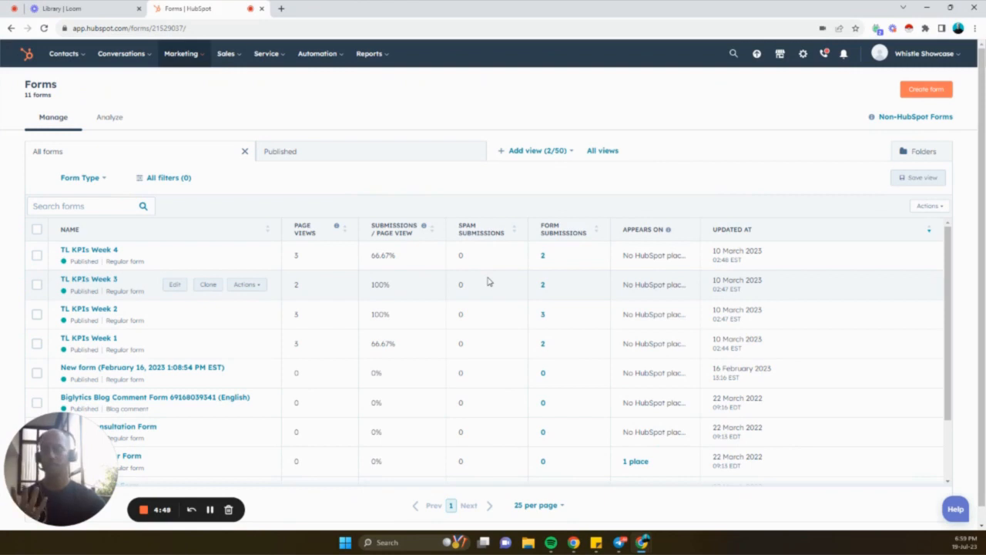
- Create a new form of the Standalone page type and continue to the template selection
click(201, 66)
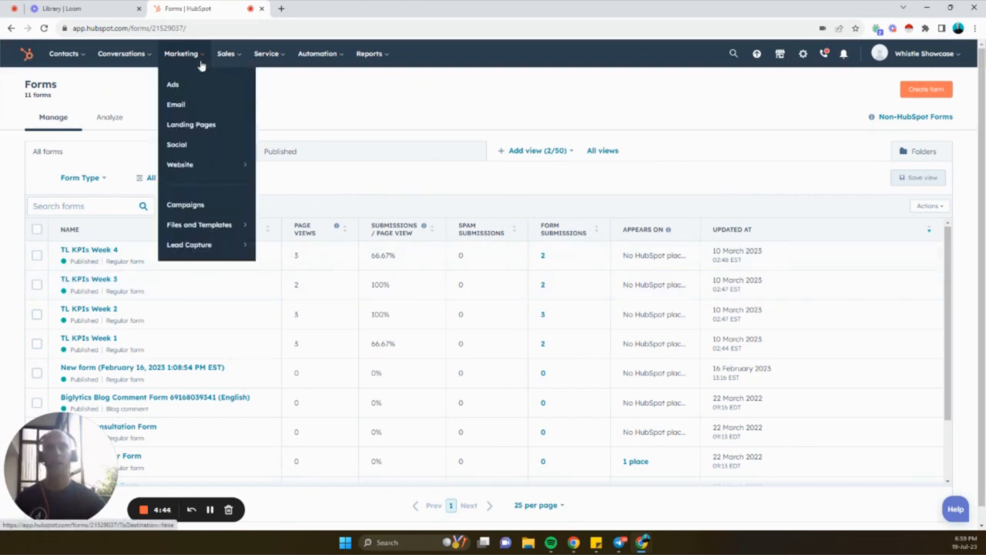
mouse_move(196, 246)
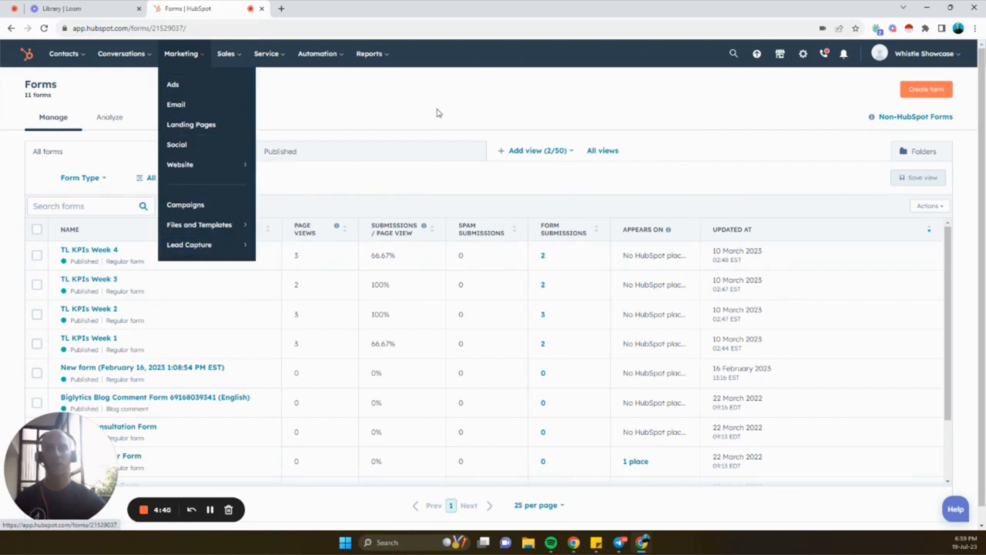
click(912, 91)
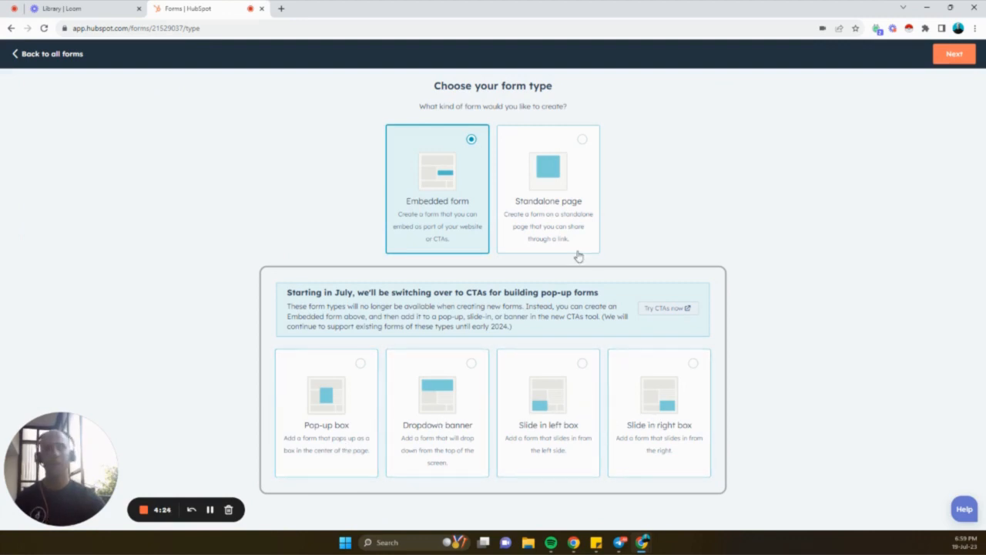
click(561, 224)
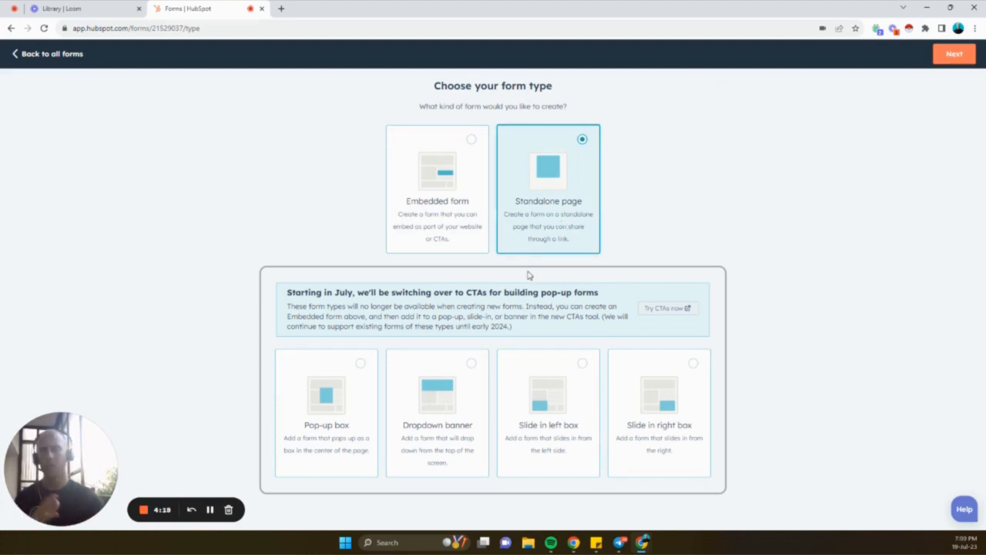
click(954, 54)
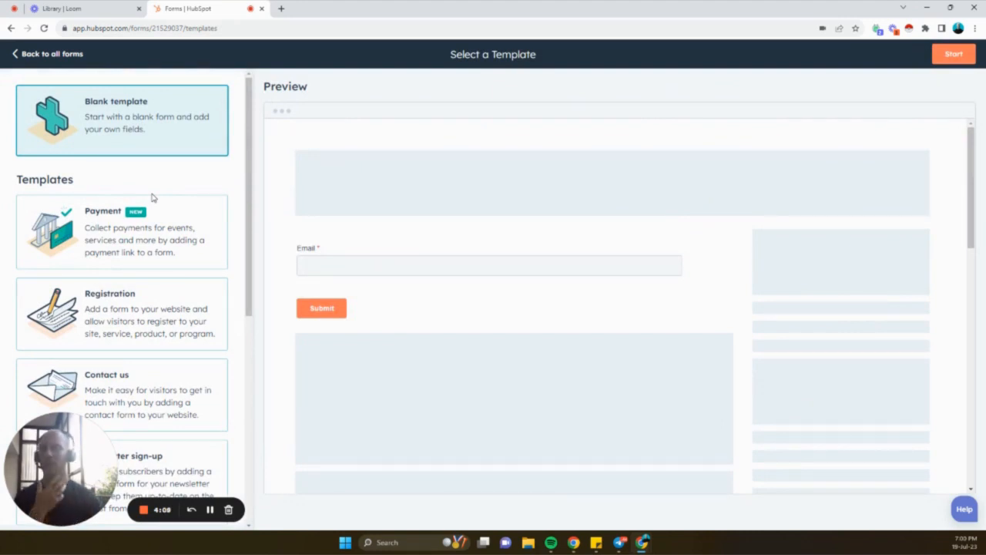
- Preview the Payment, Registration, Contact us and eBook download form templates
click(146, 236)
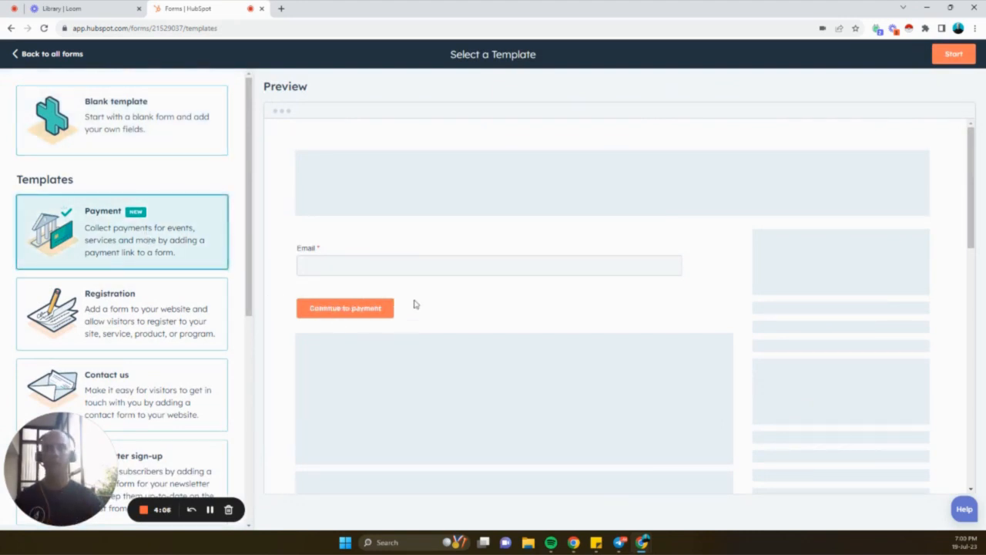
click(206, 314)
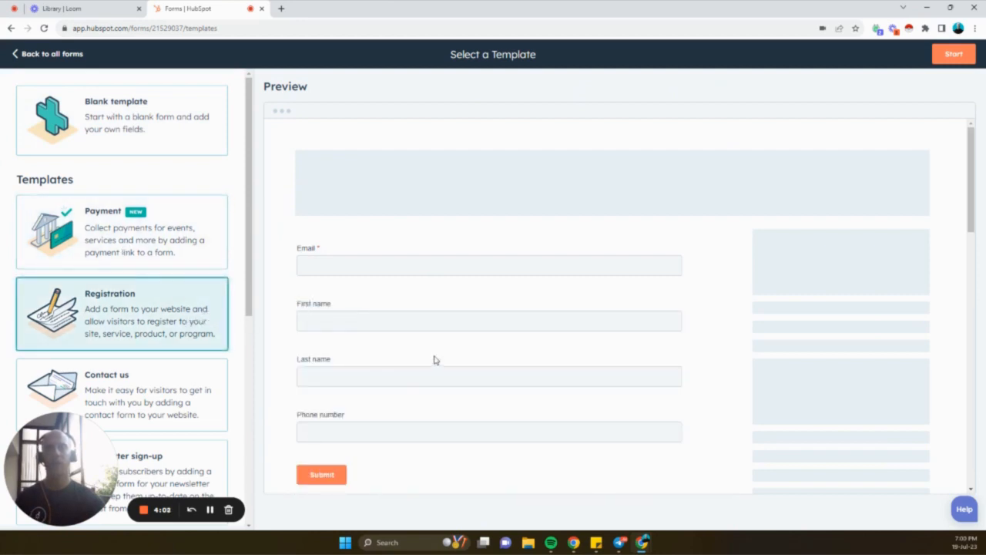
scroll(434, 360, down, 1)
click(159, 373)
scroll(157, 321, down, 3)
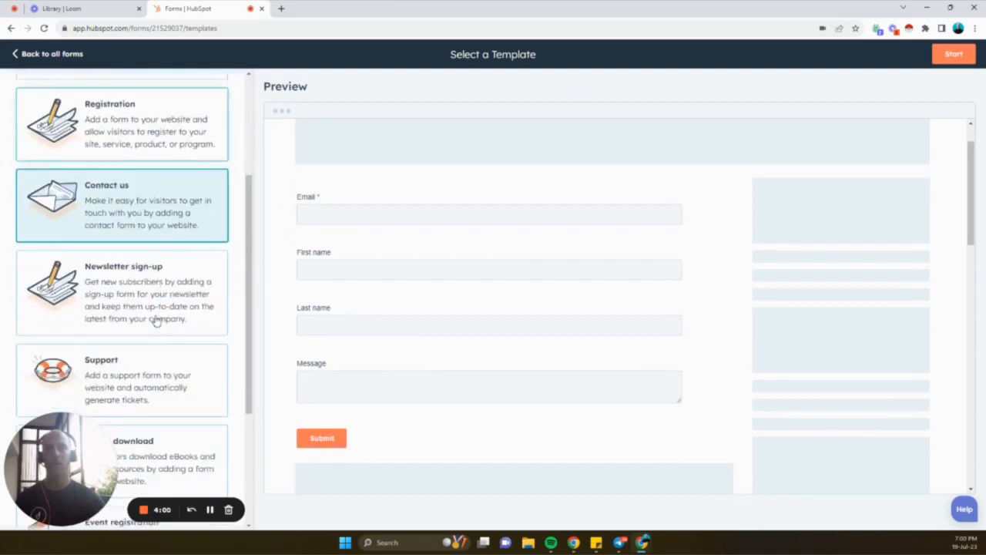
scroll(153, 293, down, 3)
click(147, 282)
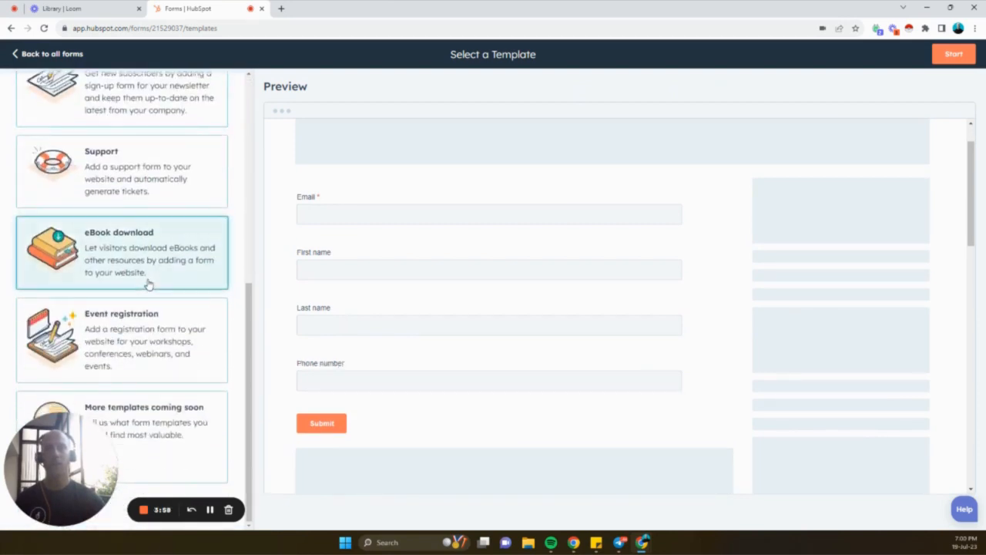
scroll(354, 393, down, 5)
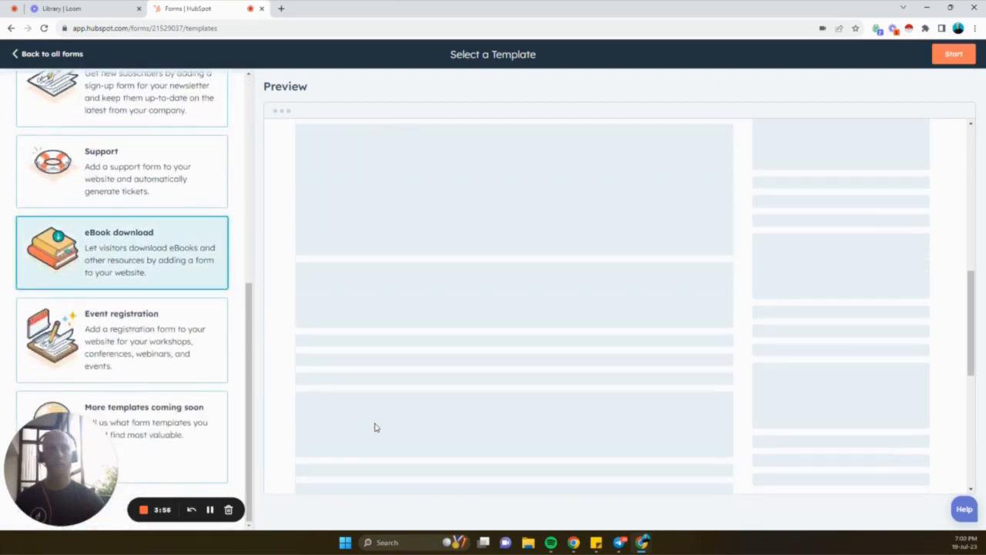
scroll(93, 337, up, 3)
scroll(175, 311, up, 3)
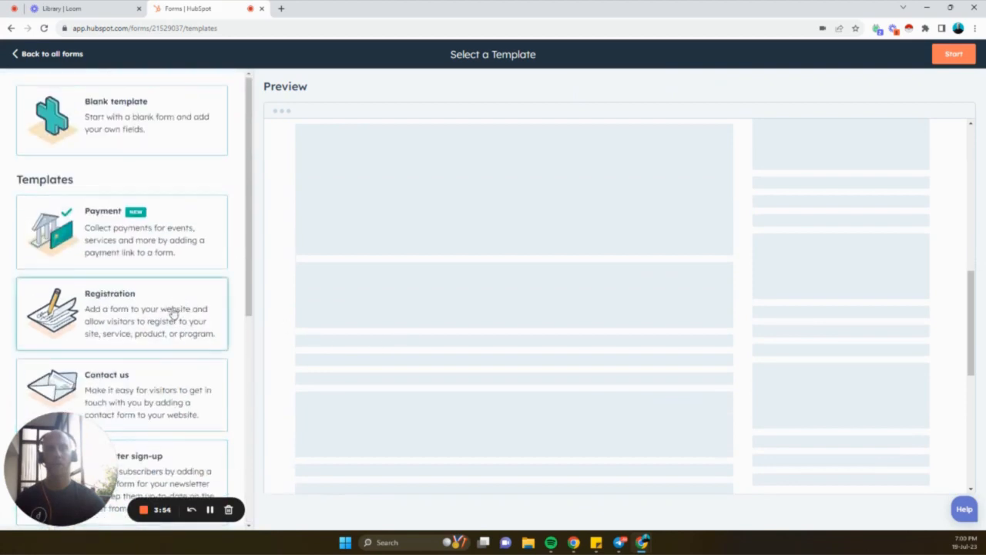
scroll(391, 360, up, 5)
scroll(390, 362, up, 1)
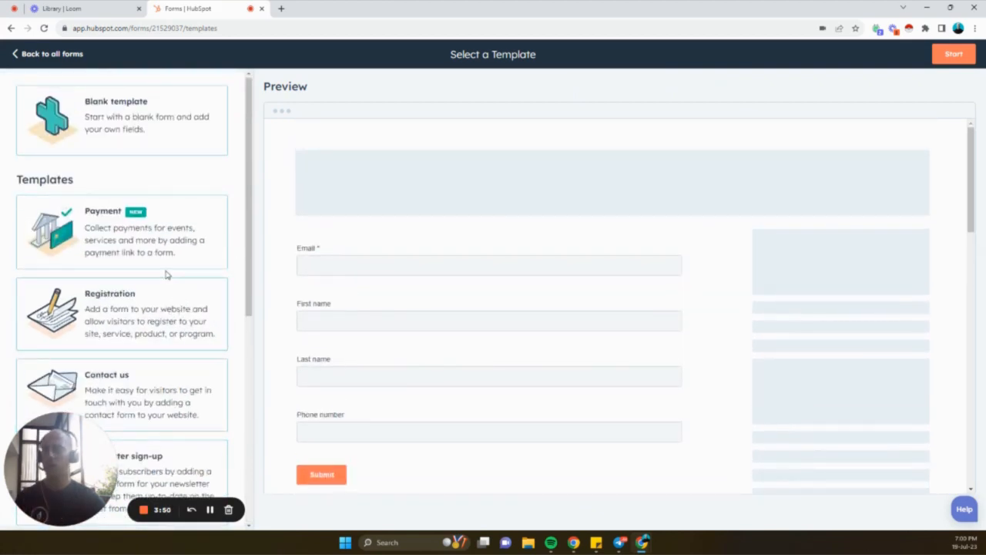
- Start the form from the blank template and name it "Test Form"
click(148, 147)
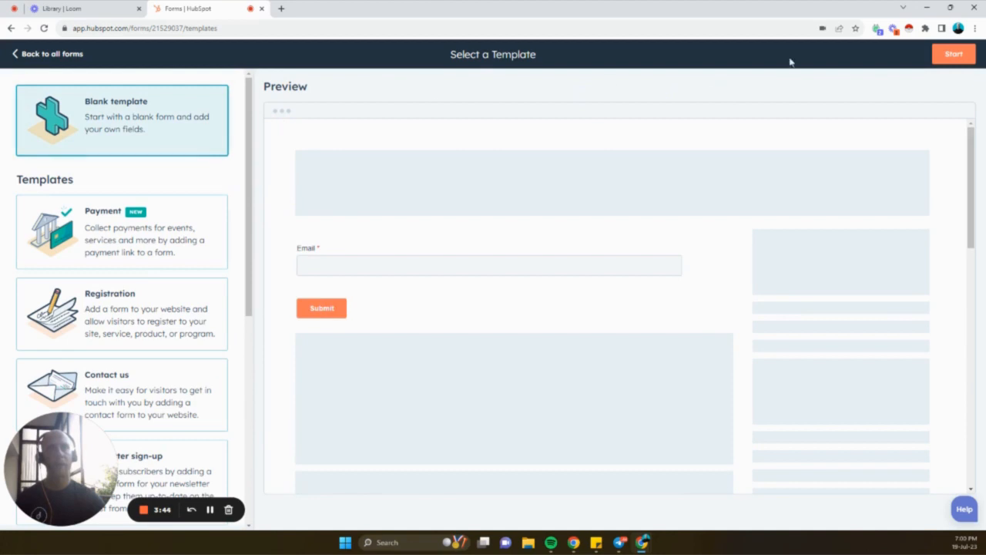
click(945, 54)
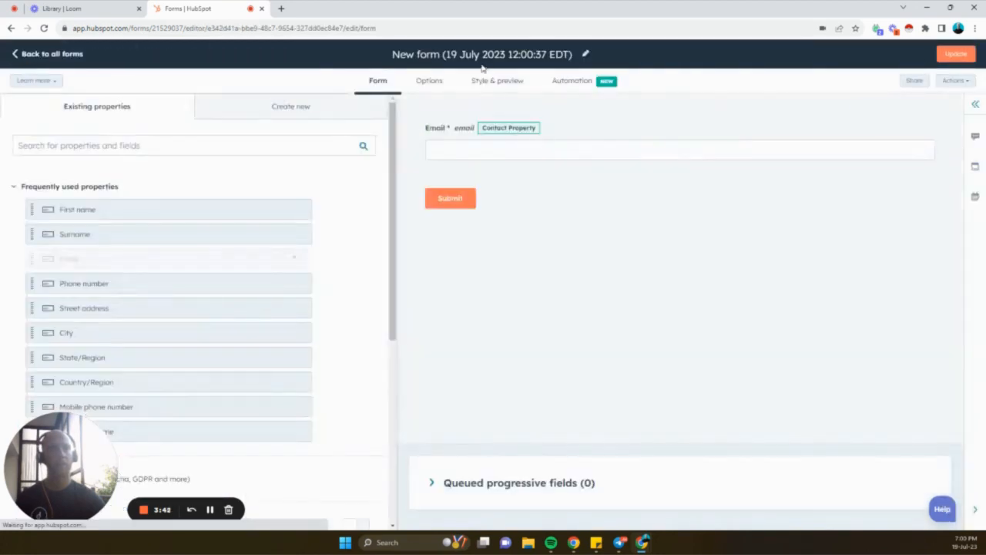
click(483, 54)
text(T)
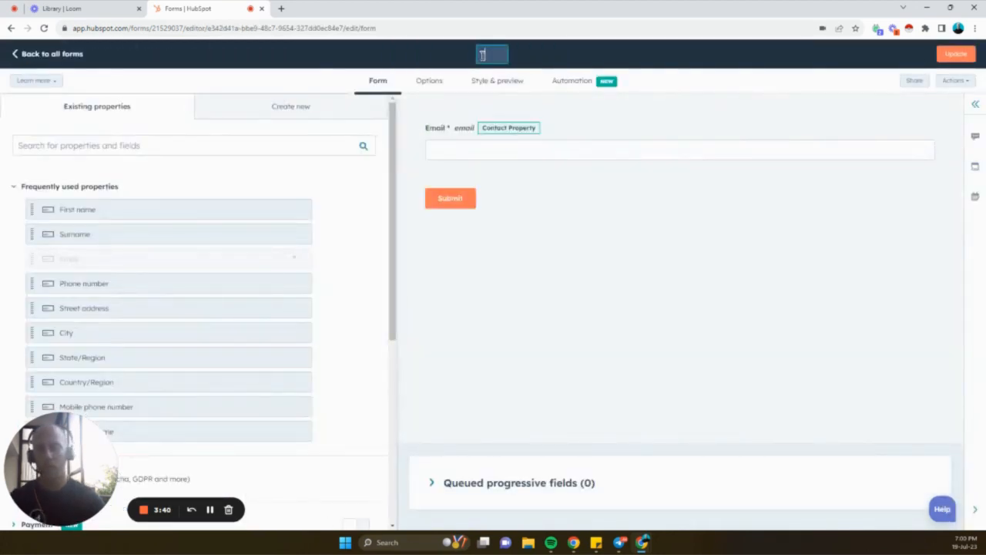
text(est Form)
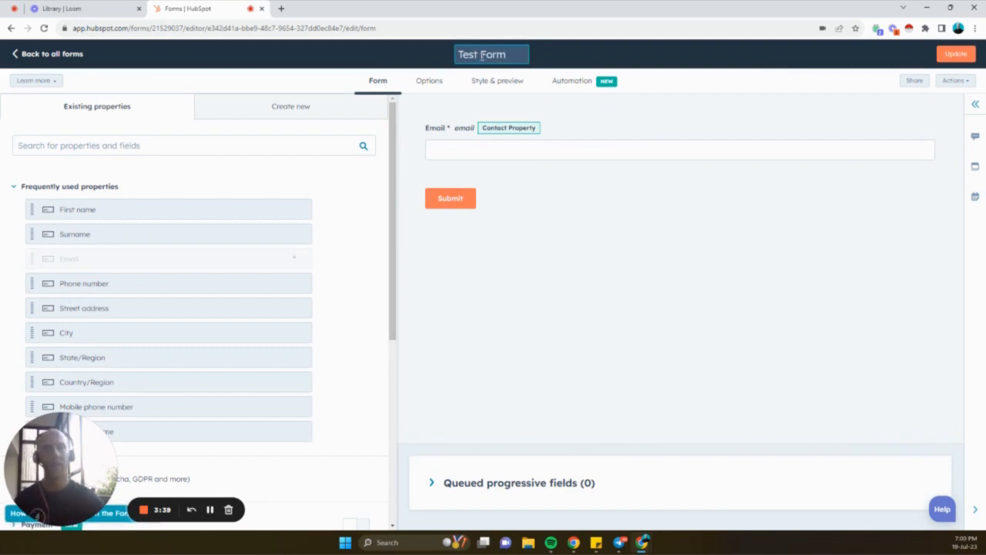
- Add a new dropdown field to the form as a contact property labelled "Test"
scroll(161, 211, down, 2)
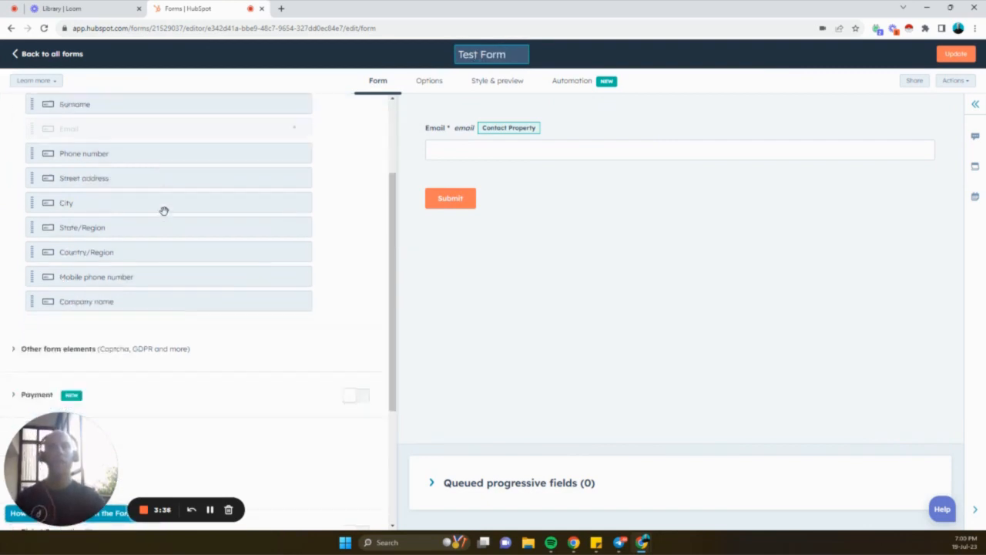
scroll(149, 331, up, 2)
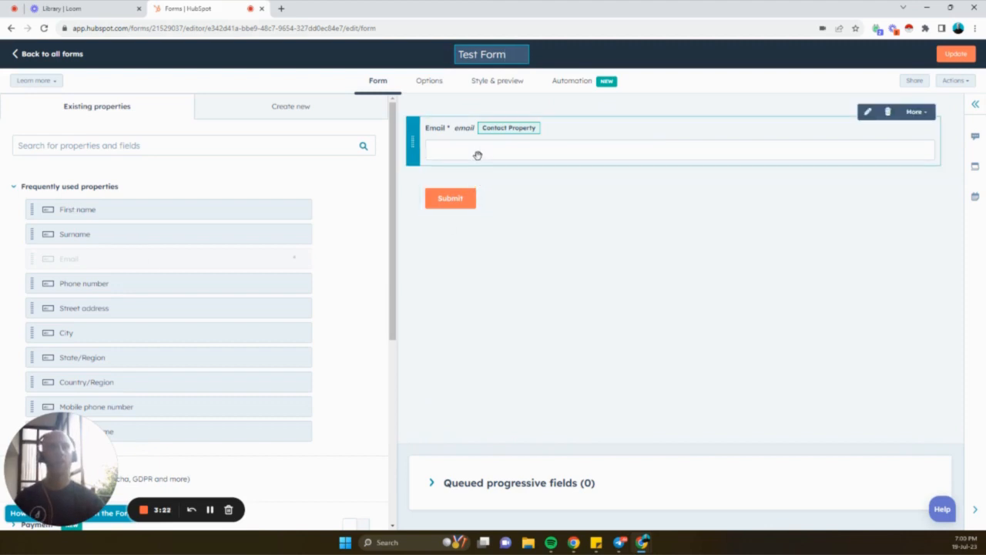
click(286, 114)
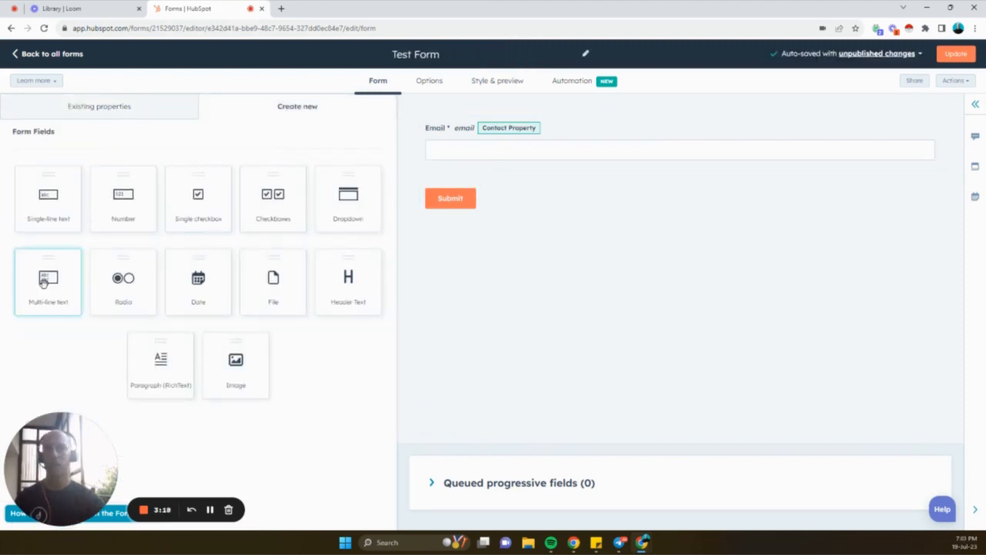
click(335, 209)
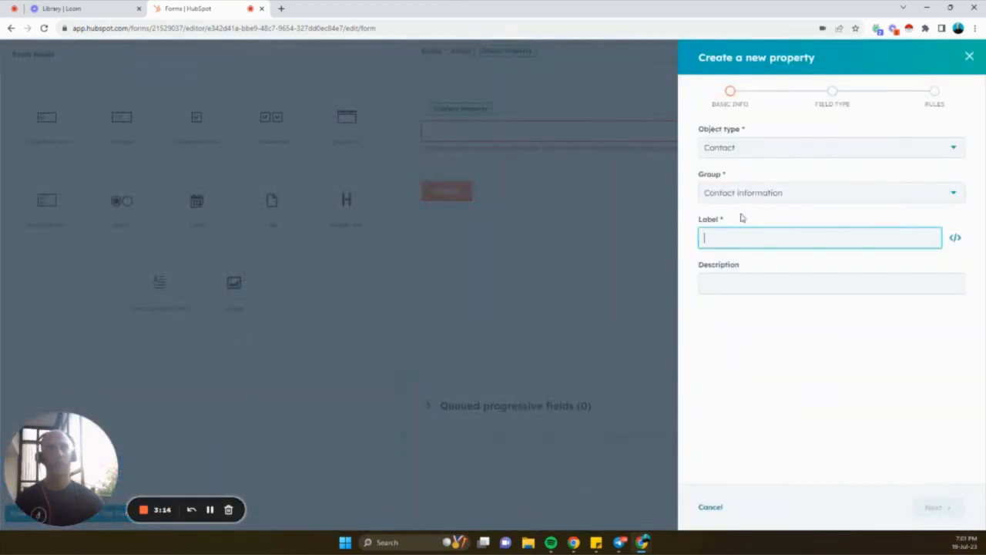
text(Test)
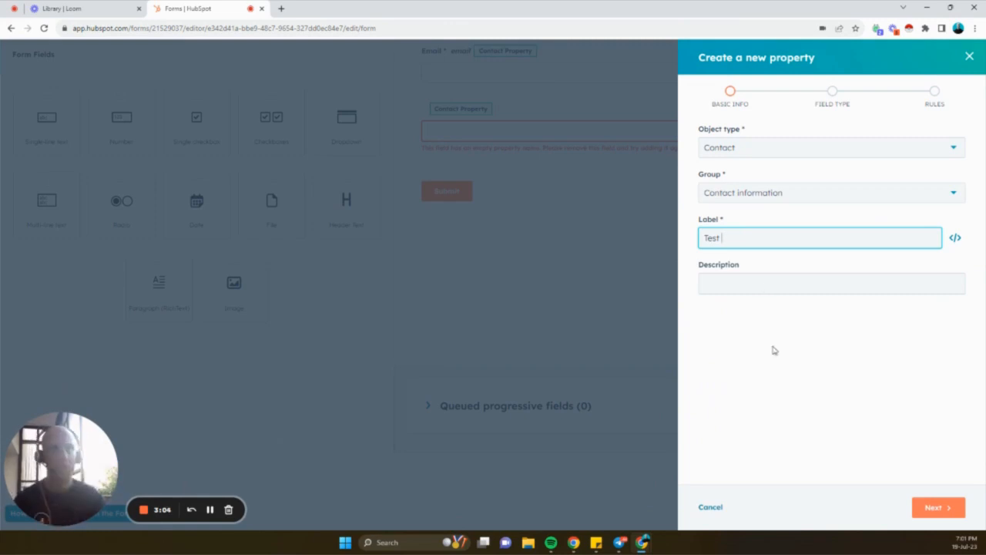
click(934, 515)
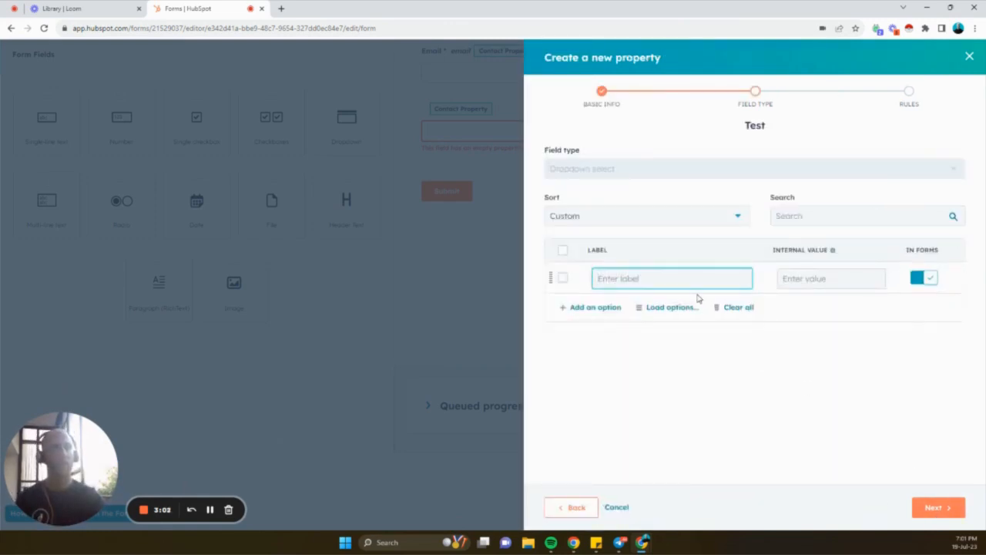
- Give the dropdown property the options "test" and "test 2" and finish creating it
text(Te)
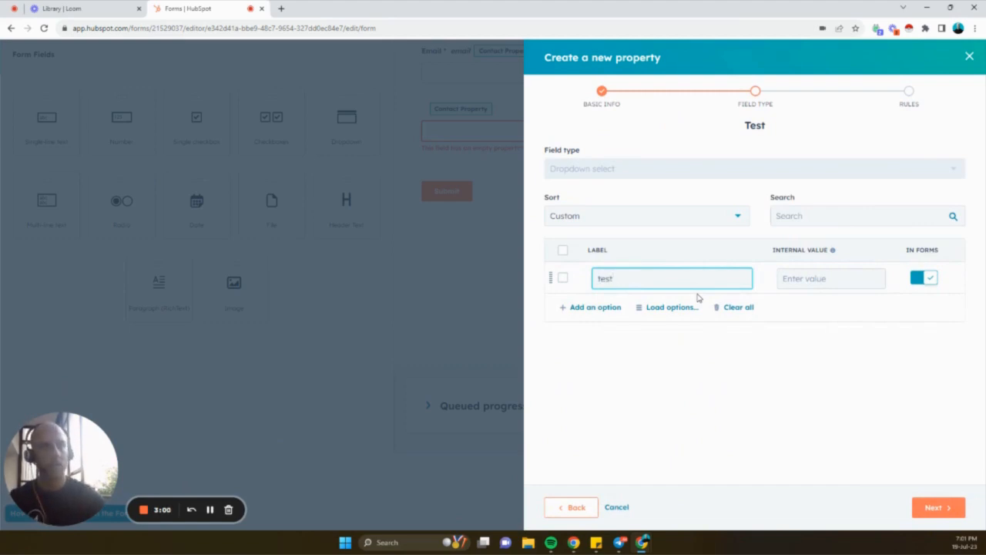
click(599, 306)
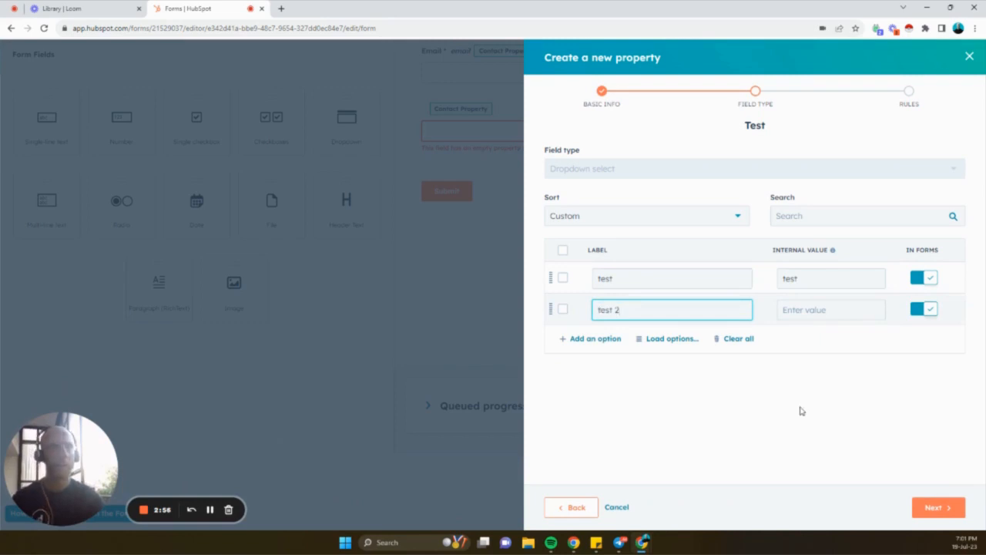
click(961, 508)
click(962, 513)
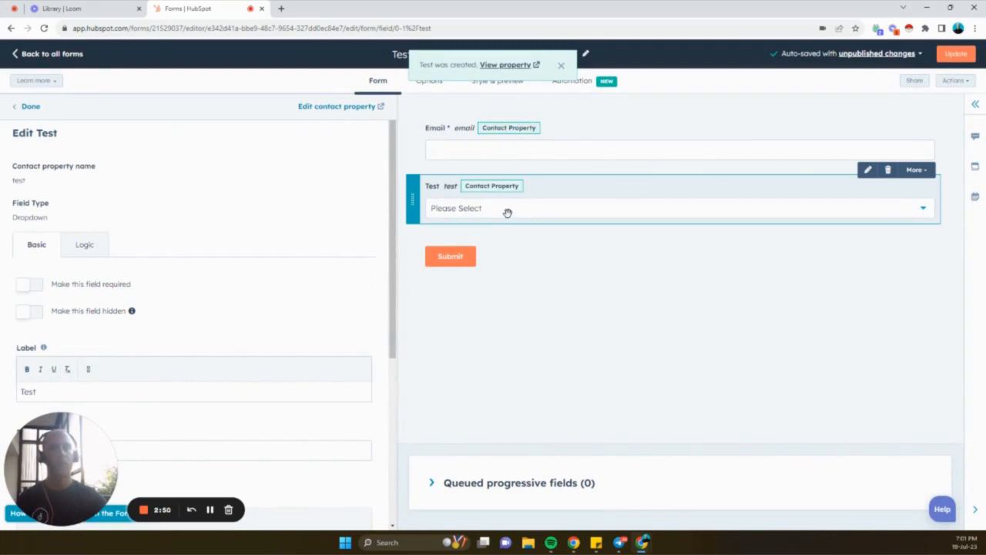
- Set the Test dropdown field's placeholder text to "This is a test"
click(476, 212)
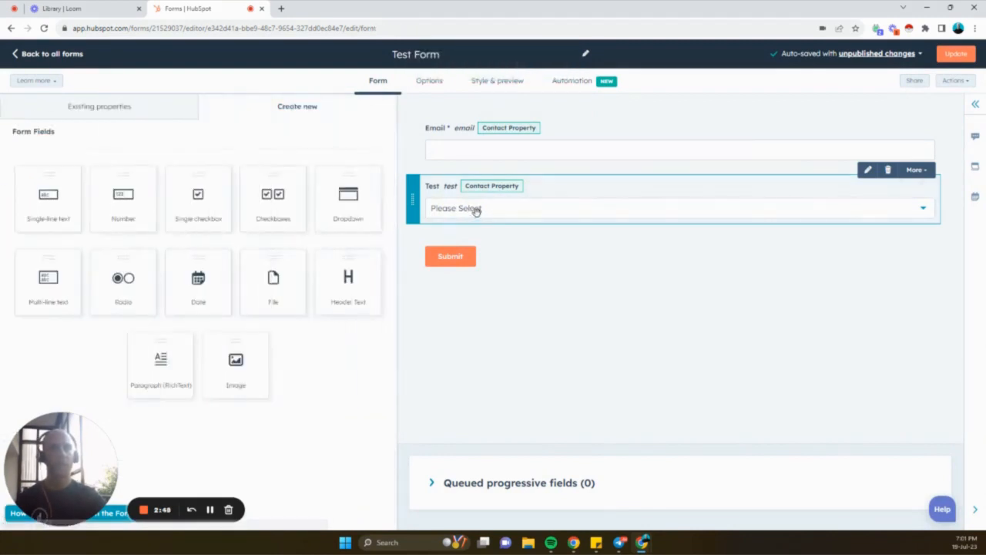
click(474, 209)
scroll(262, 347, down, 3)
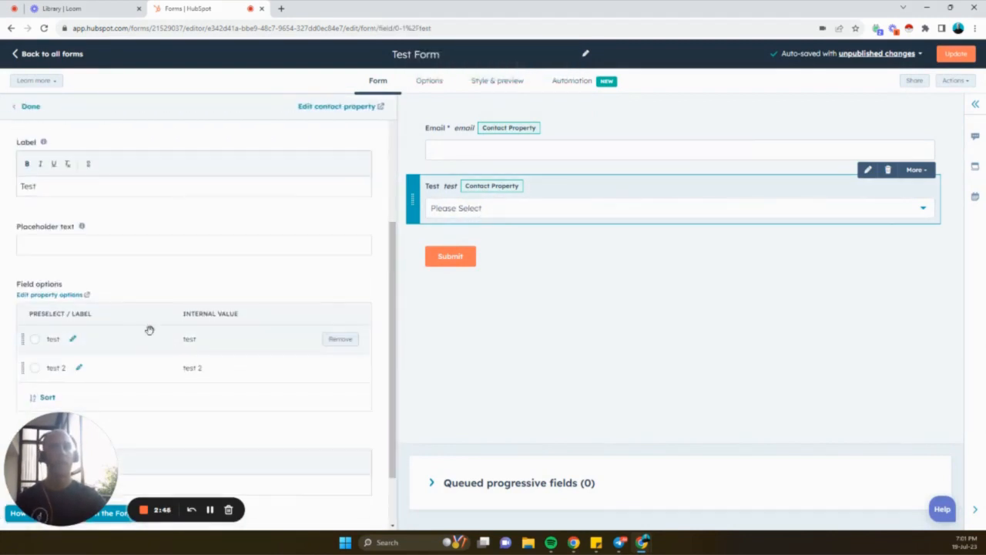
click(56, 246)
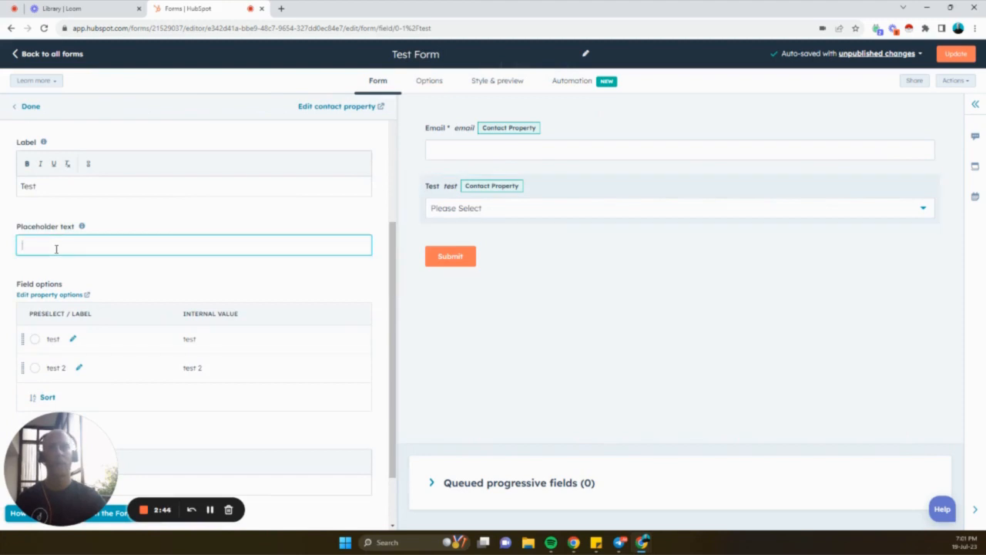
text(Thi)
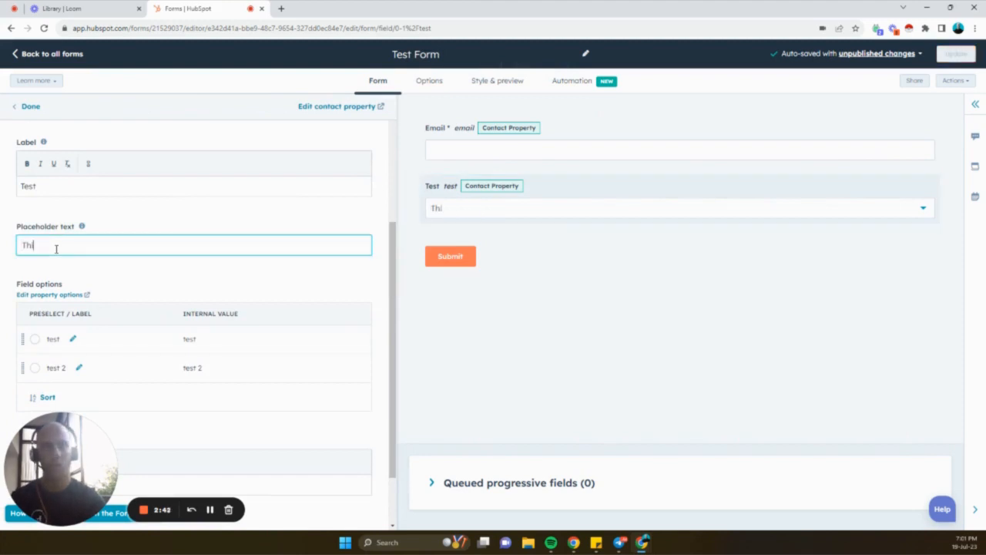
text(s is a t)
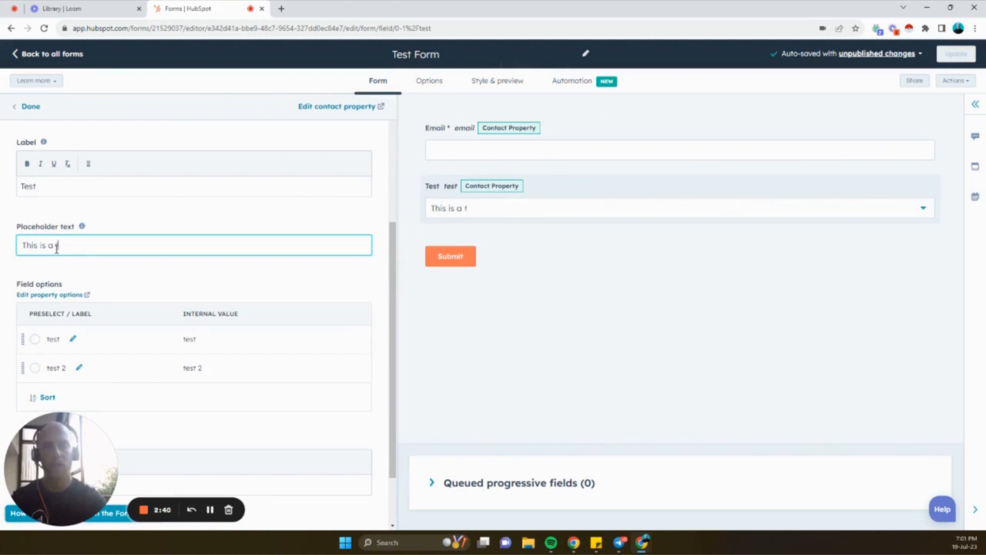
text(est)
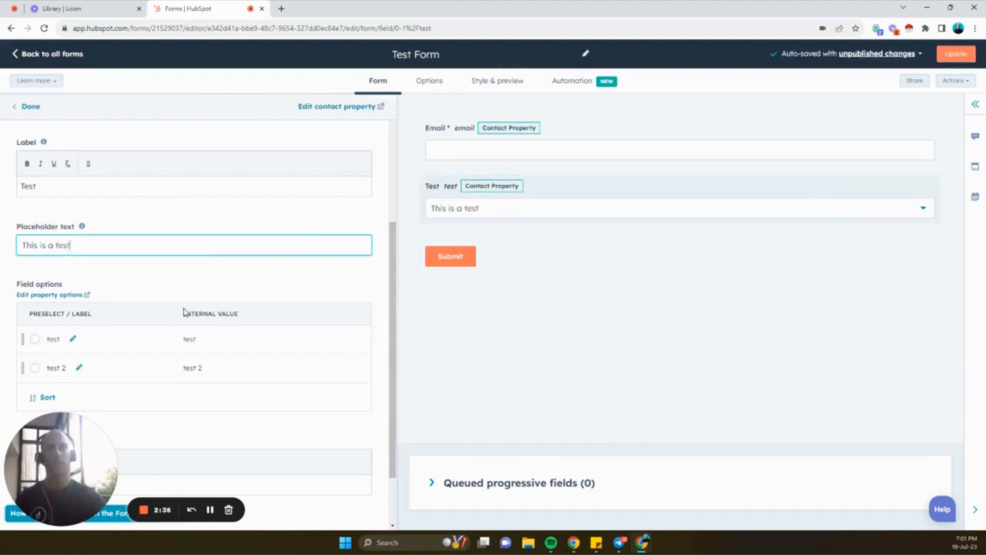
scroll(91, 357, down, 1)
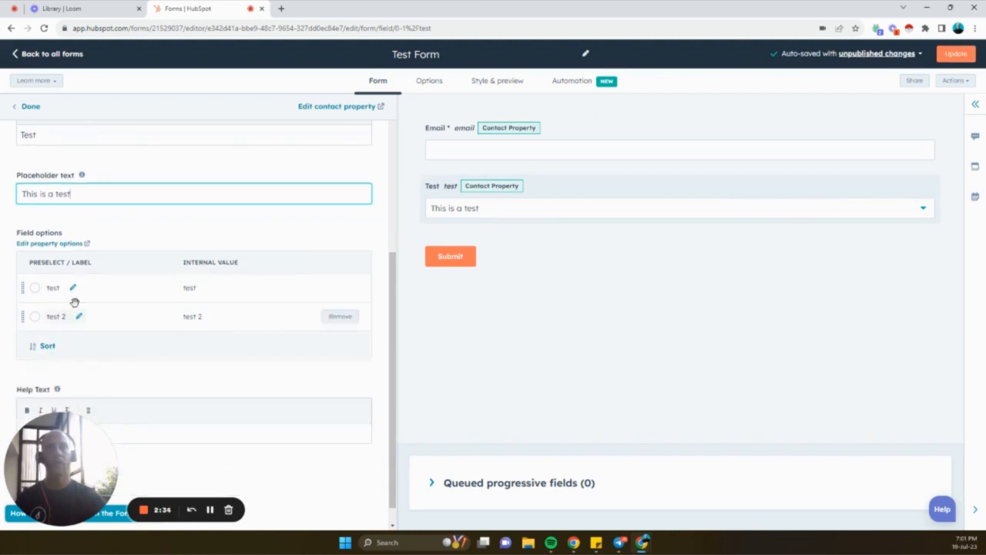
scroll(73, 290, up, 1)
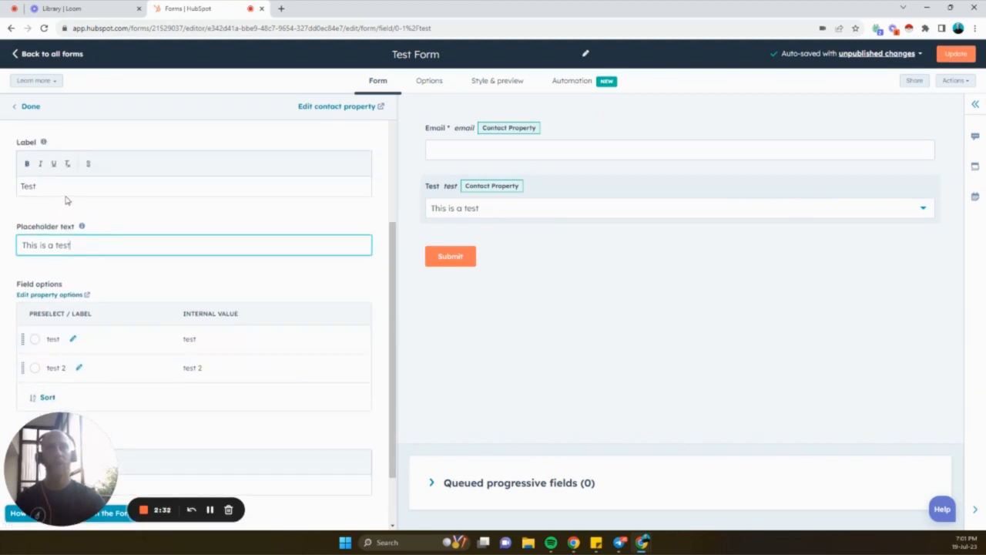
scroll(68, 189, up, 1)
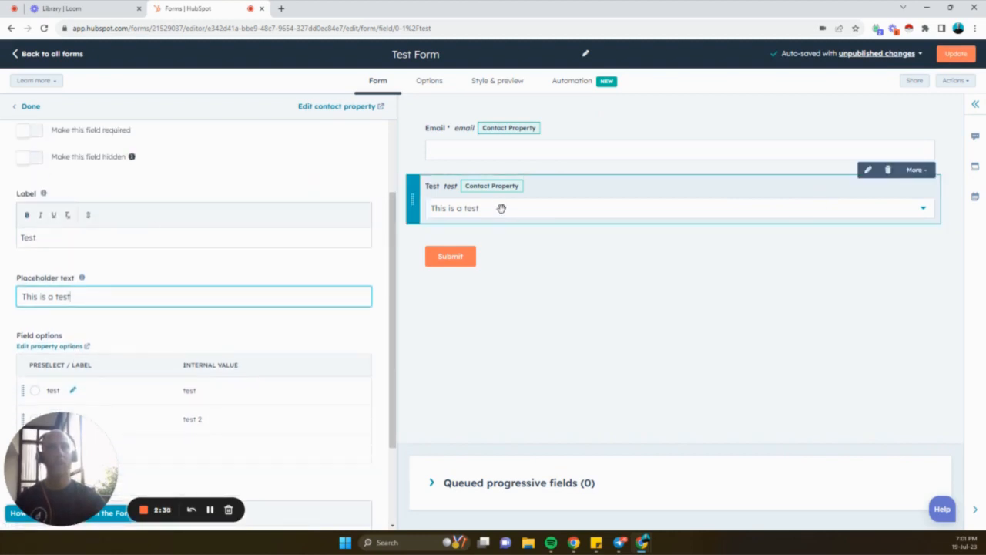
scroll(215, 270, down, 3)
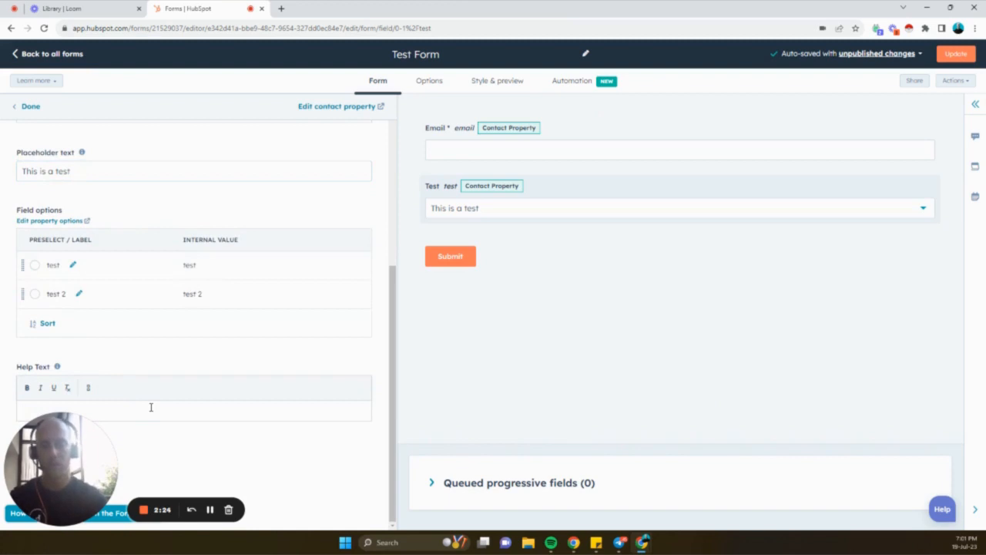
- Set the dropdown field's help text to "Please fill in the details" and its label to "Label", and finish editing the field
text(is )
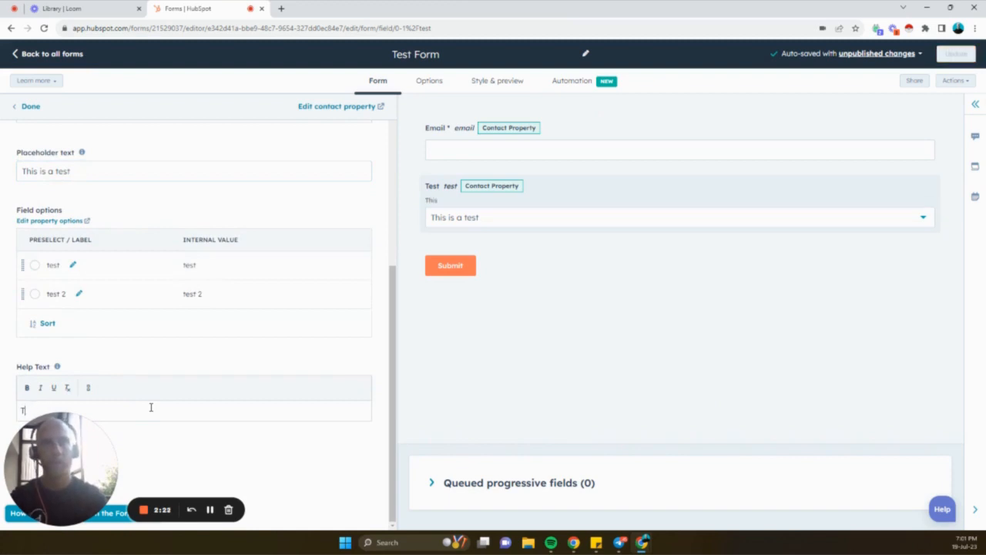
text(Please fill in the details)
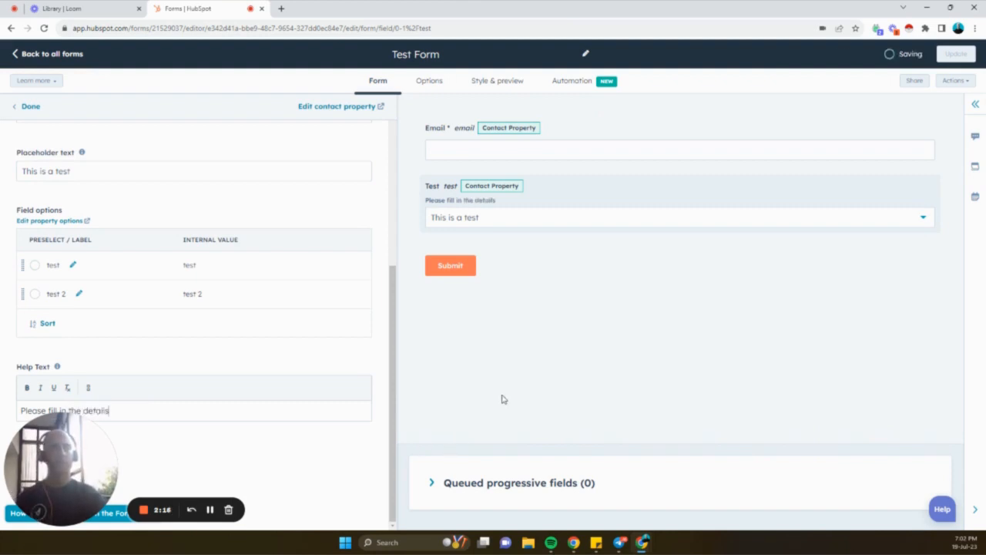
scroll(227, 374, up, 6)
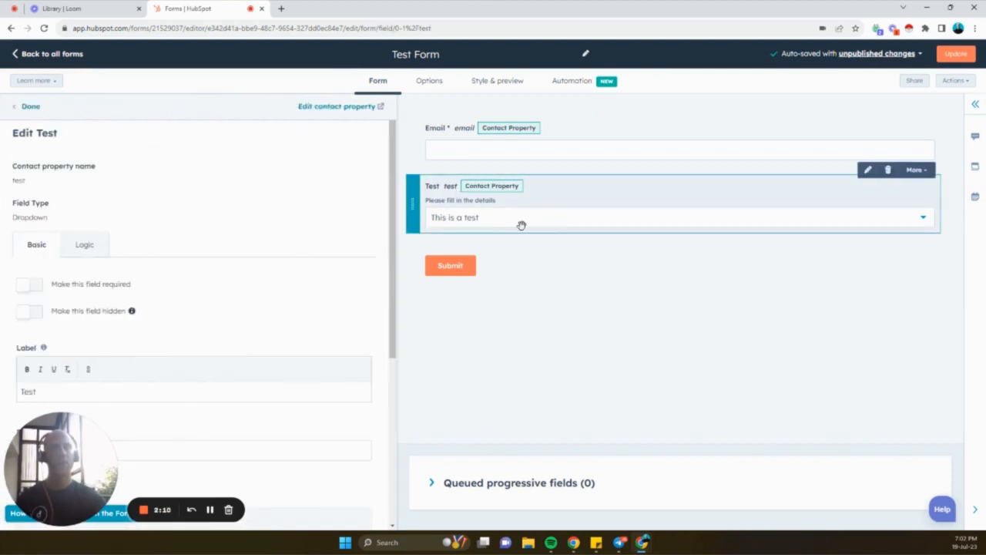
scroll(205, 285, down, 2)
drag(61, 290, 8, 304)
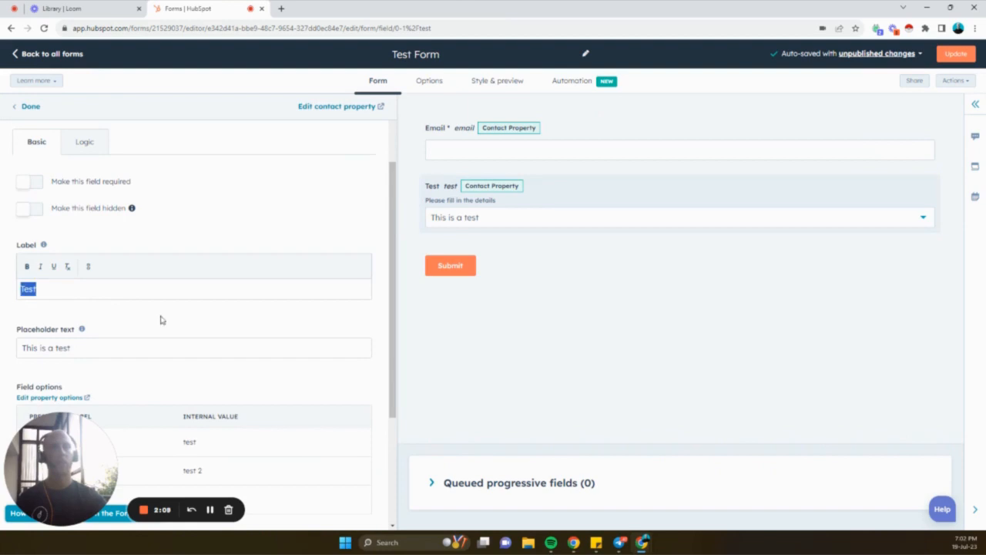
text(Label)
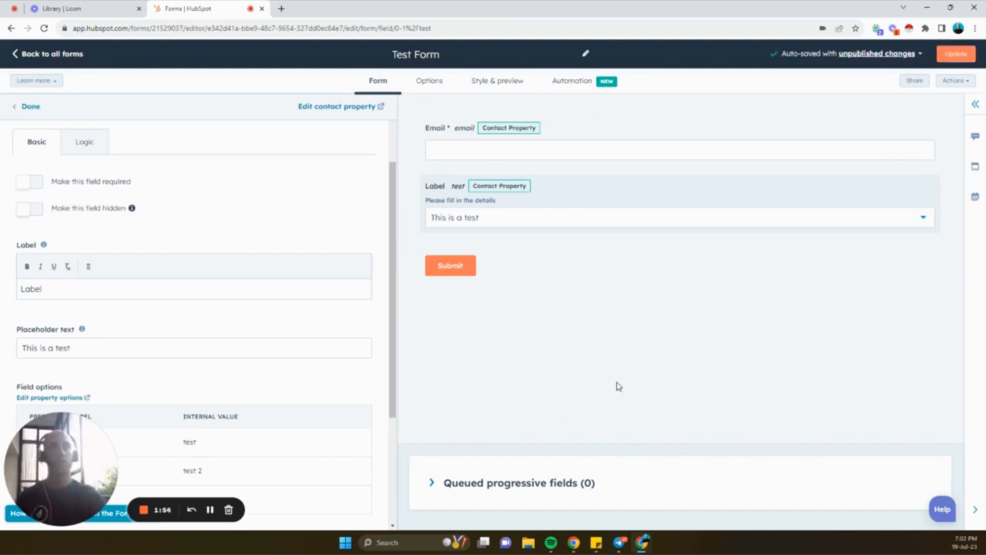
scroll(146, 254, up, 3)
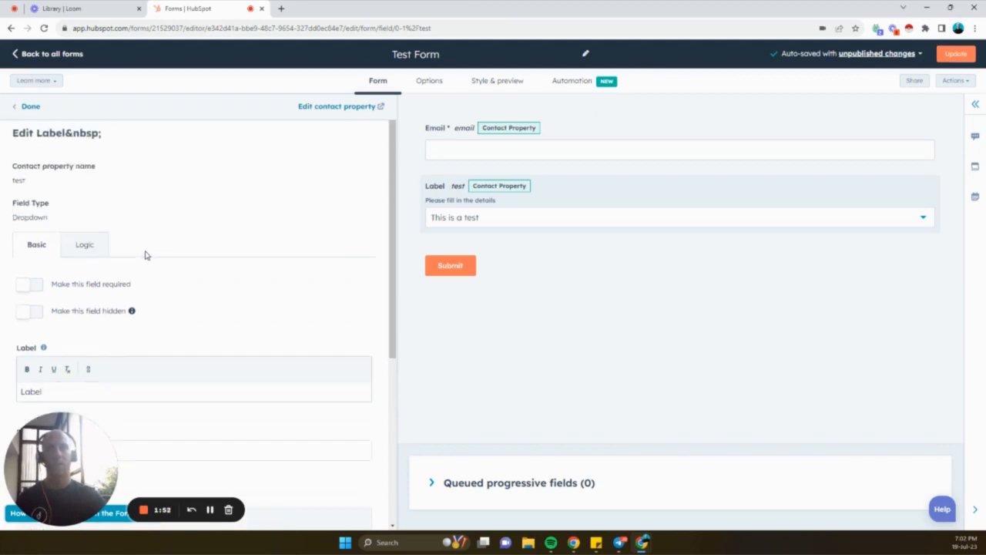
click(29, 106)
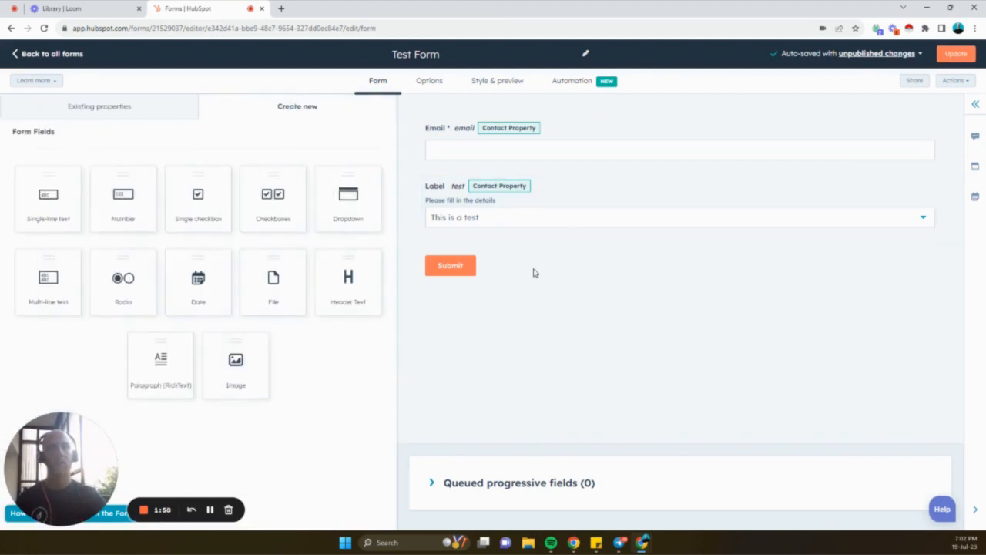
- Add the existing First name and Phone number properties to the form below the dropdown field
click(68, 113)
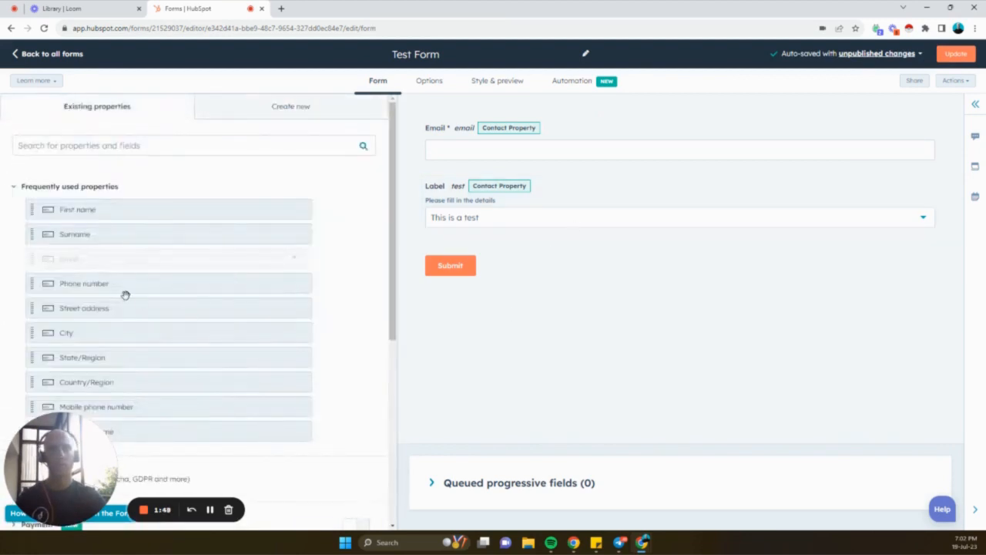
drag(96, 202, 451, 235)
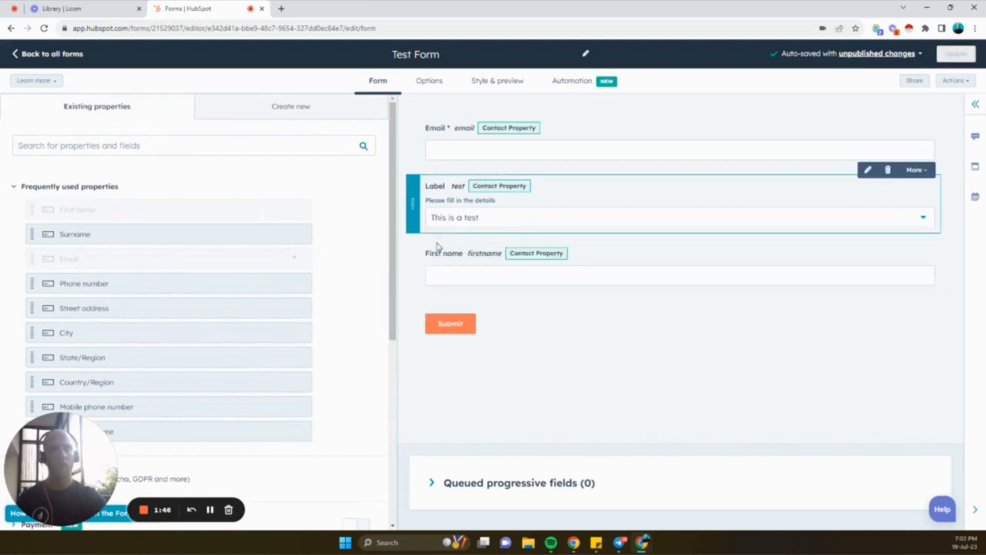
drag(172, 280, 486, 326)
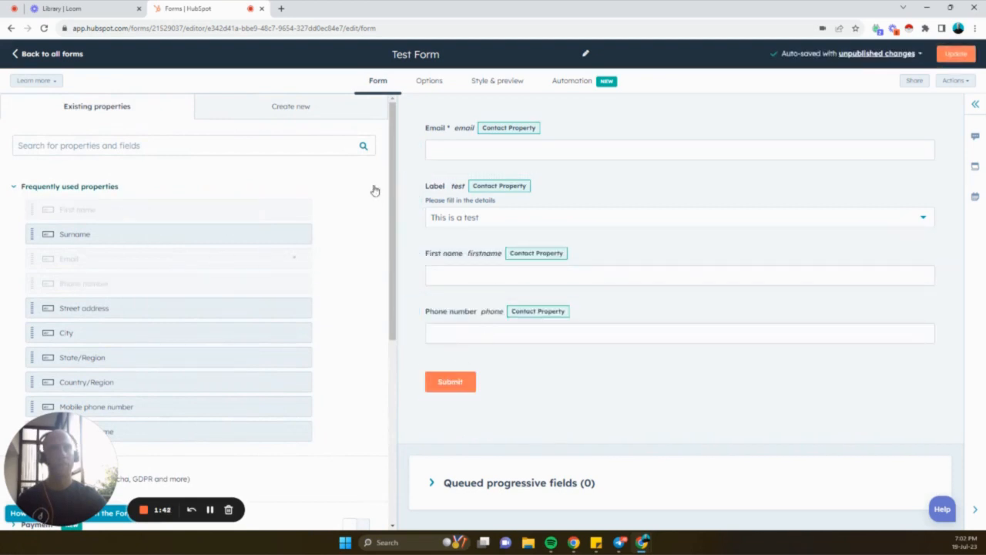
- Review the form's options for the thank-you message, lifecycle stage, submission notifications, language, campaign and other submission settings
click(424, 91)
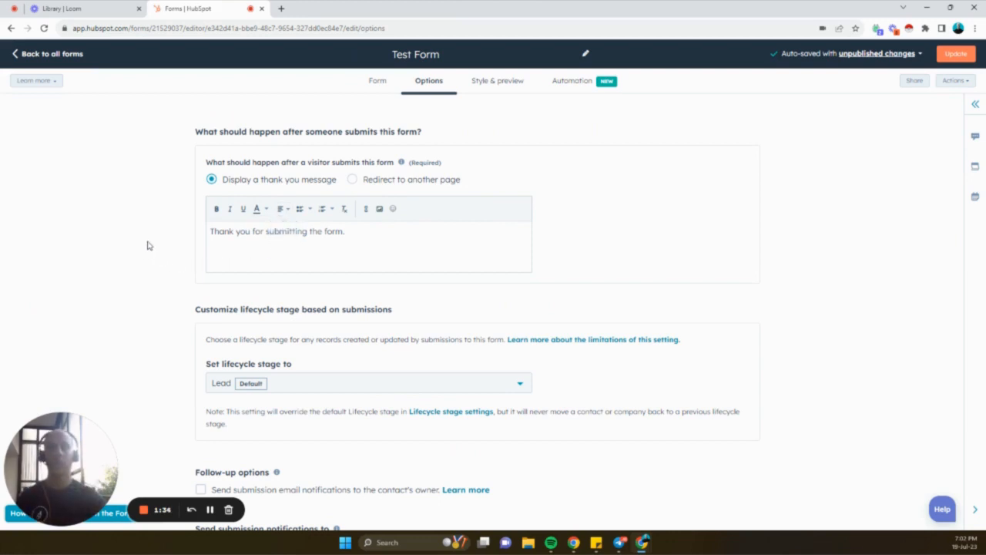
drag(239, 231, 360, 242)
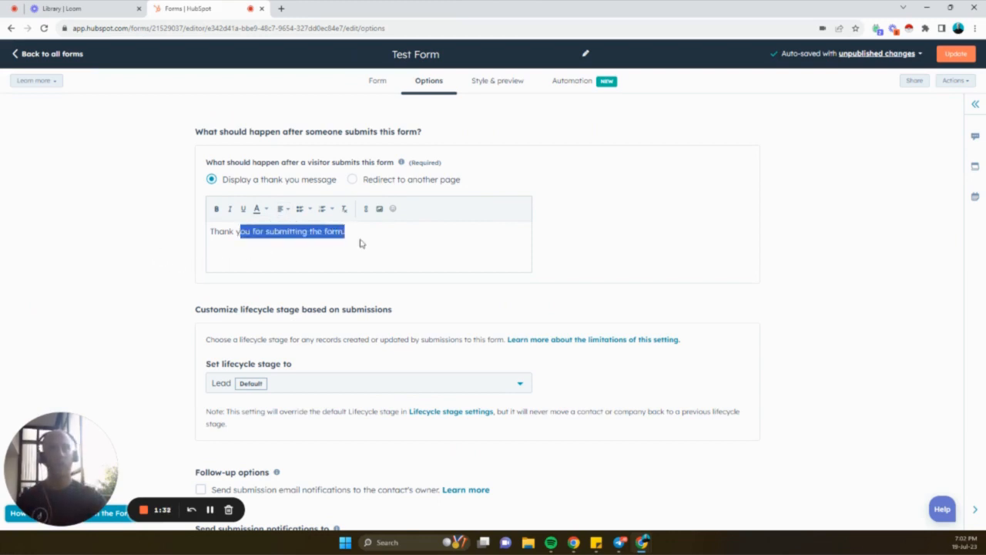
click(360, 242)
scroll(145, 255, down, 3)
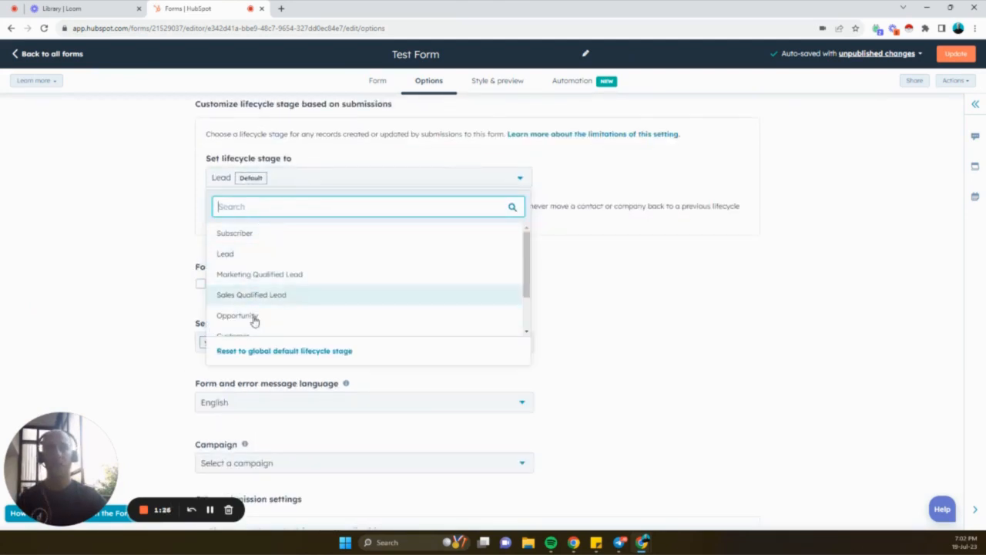
click(157, 259)
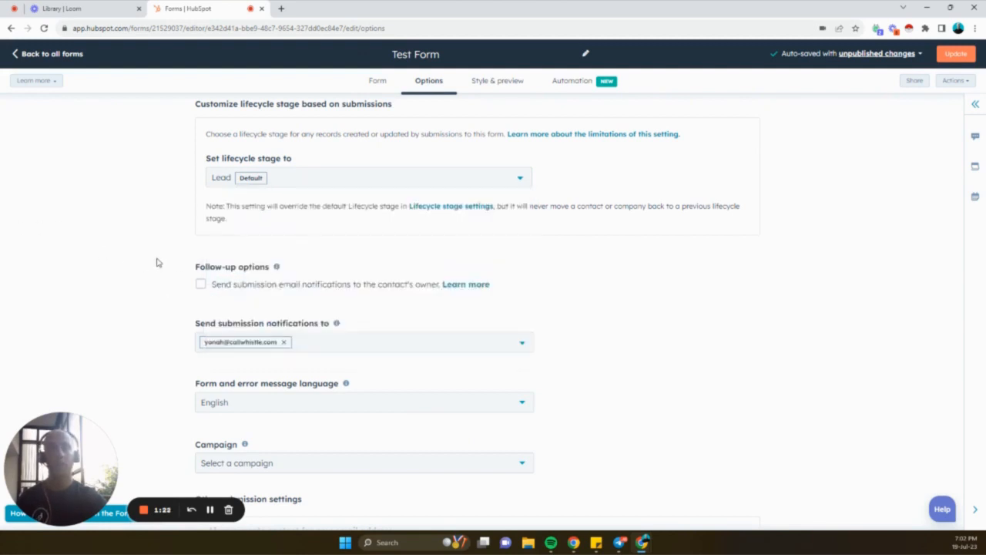
scroll(154, 247, down, 3)
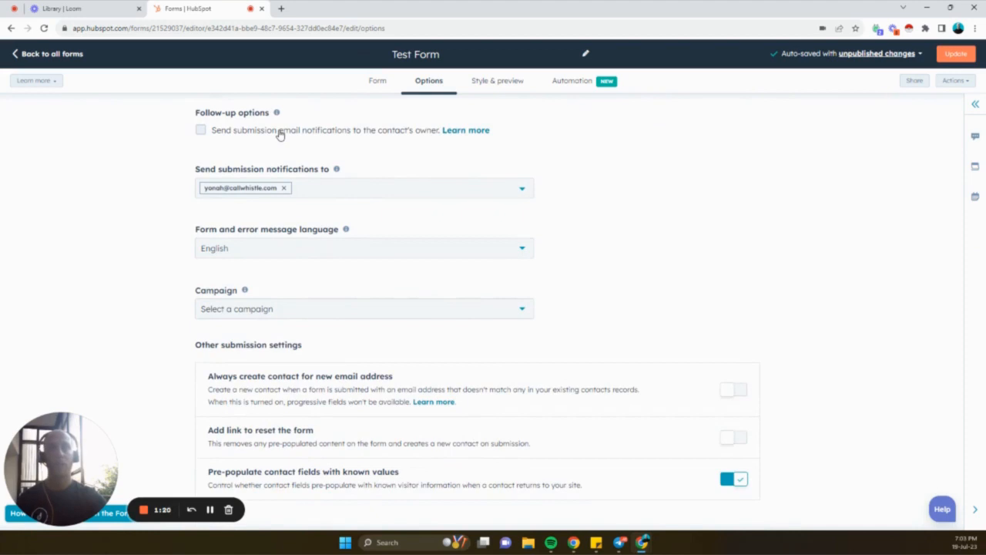
scroll(339, 189, down, 1)
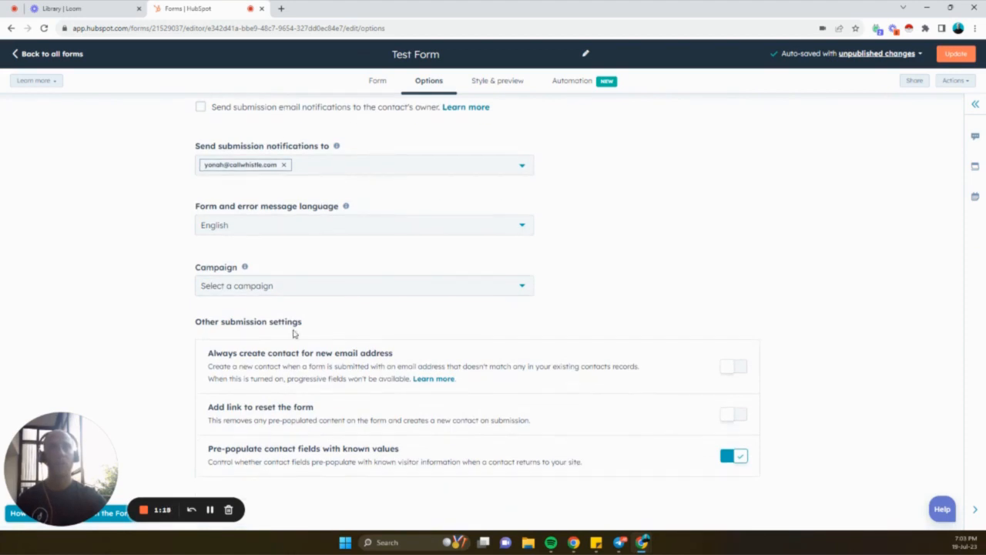
scroll(308, 351, up, 3)
scroll(312, 362, down, 3)
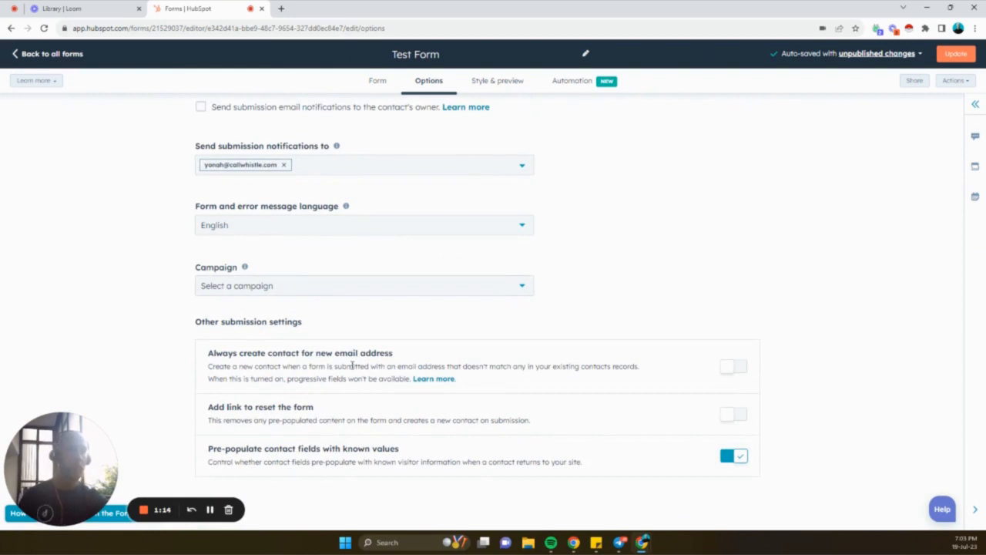
drag(236, 352, 350, 352)
click(405, 355)
scroll(370, 440, up, 5)
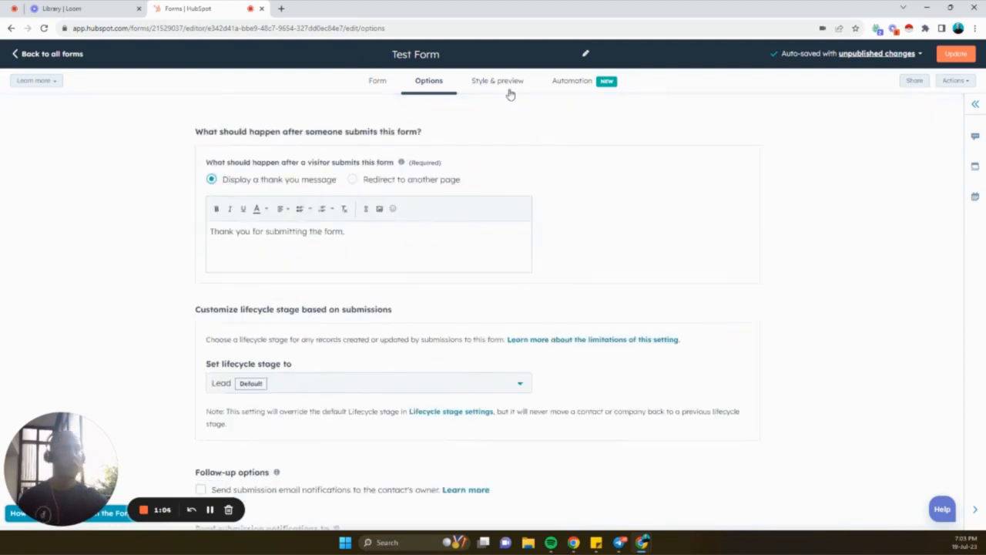
- Compare the Default, Linear and Sharp input styles for the form and apply the Round style
click(505, 80)
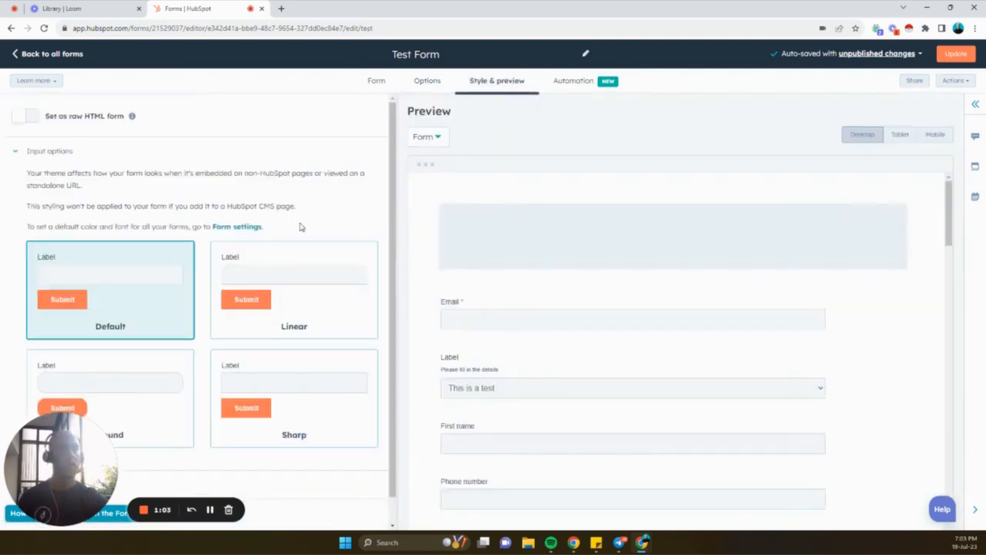
click(258, 302)
click(127, 375)
click(298, 386)
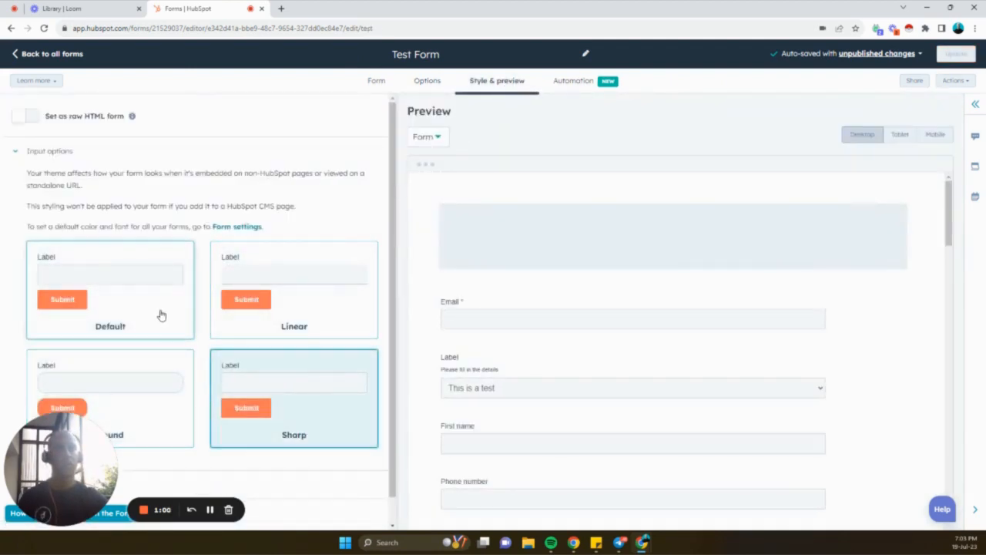
click(162, 316)
click(286, 322)
click(289, 390)
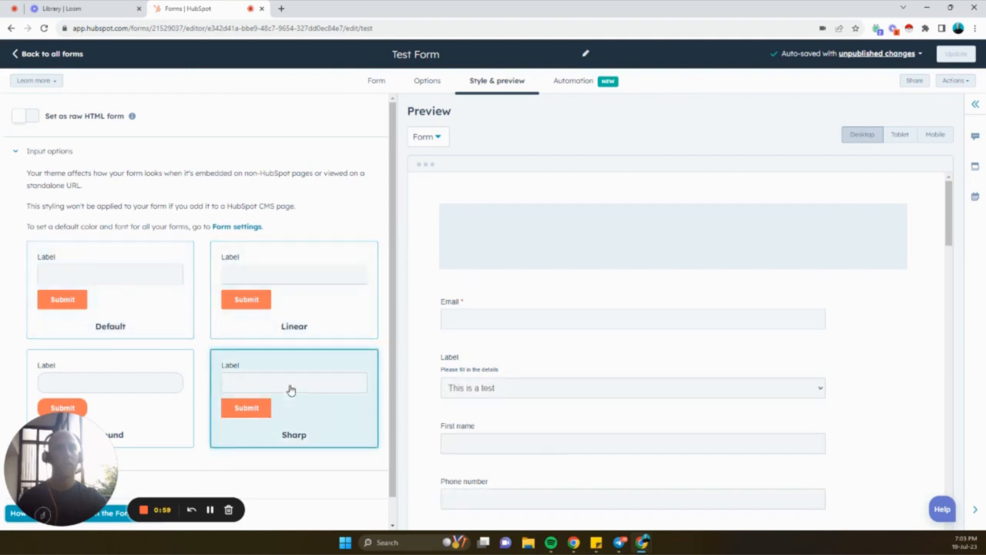
click(182, 392)
scroll(497, 367, down, 2)
scroll(286, 325, down, 1)
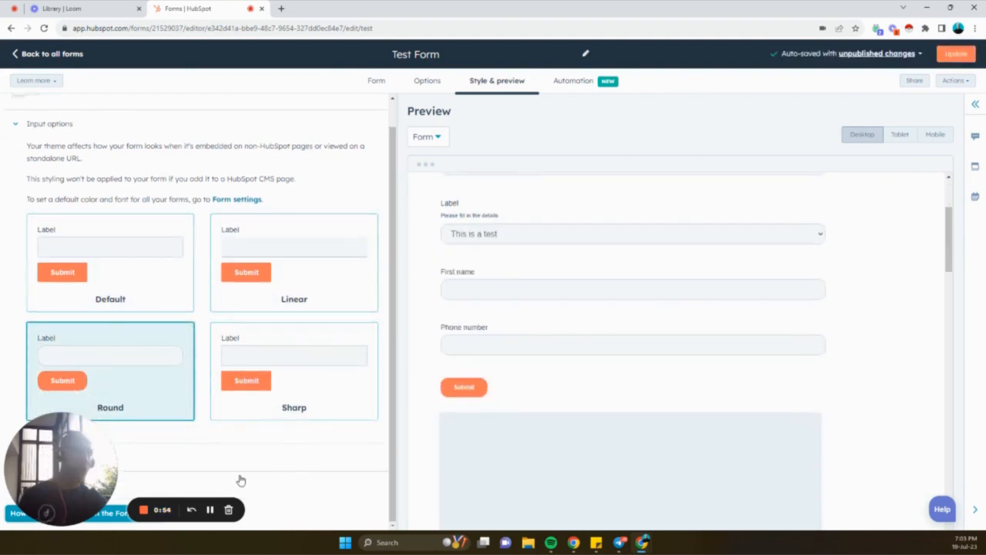
- Change the form's submit button color to dark red, 660000
scroll(181, 462, down, 5)
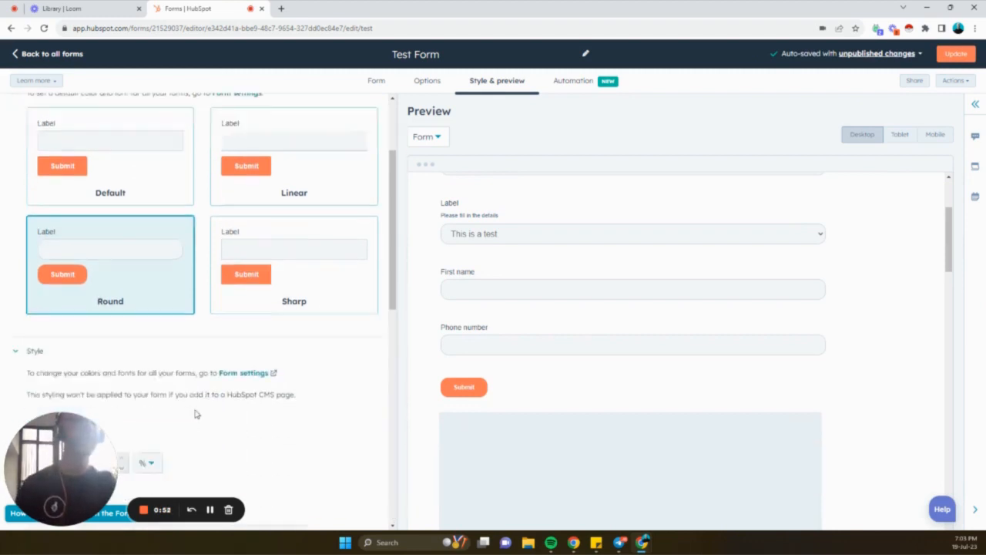
scroll(138, 239, down, 2)
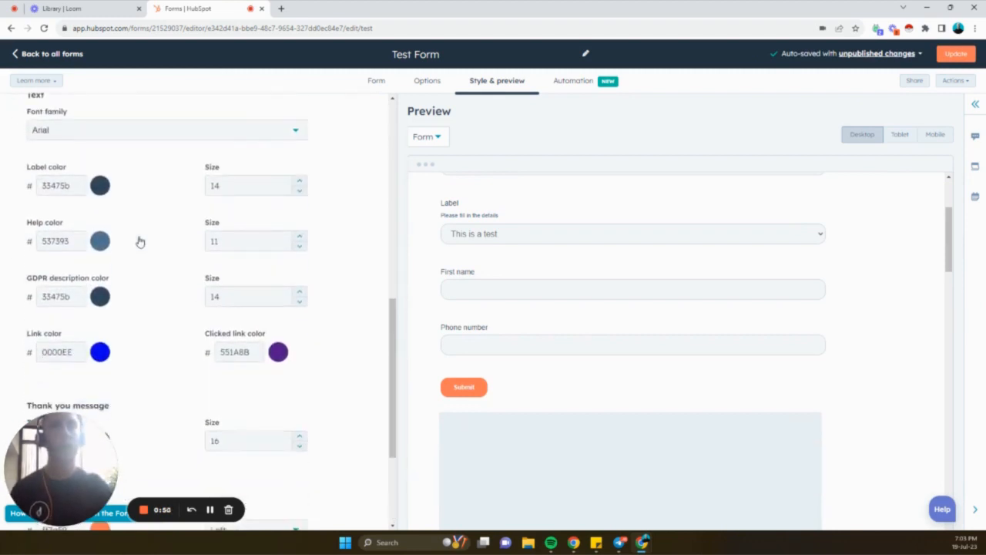
scroll(115, 200, up, 2)
scroll(222, 362, down, 2)
scroll(223, 380, down, 2)
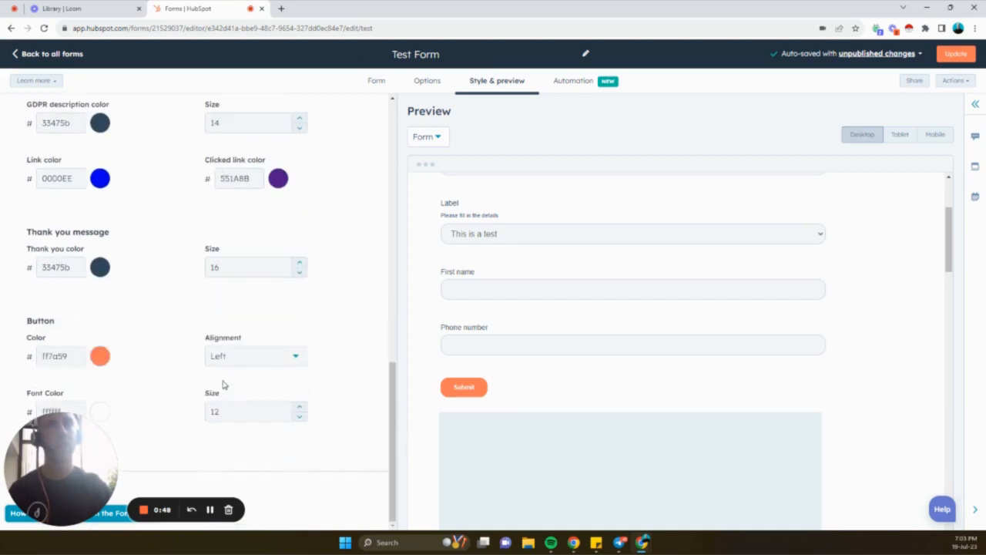
click(100, 356)
click(148, 338)
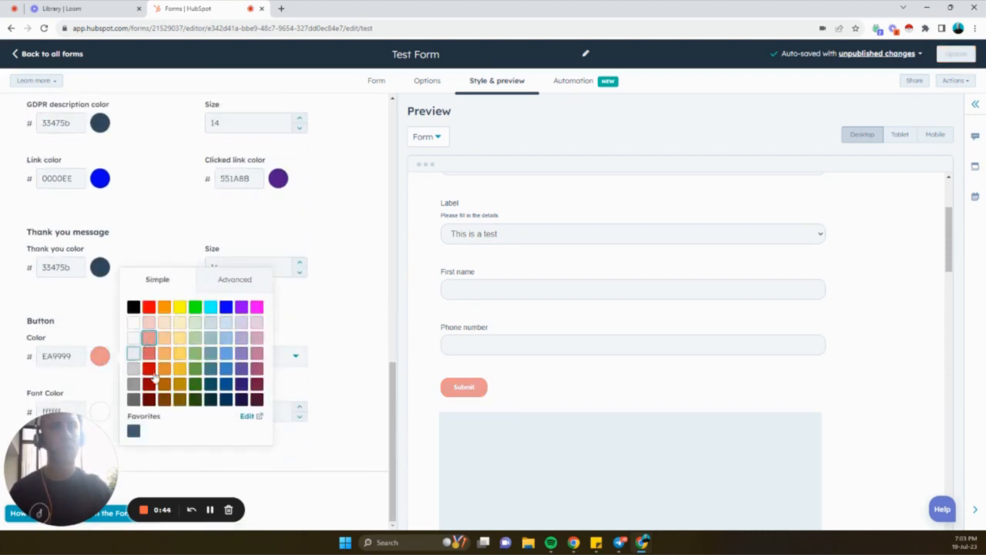
click(149, 399)
click(344, 314)
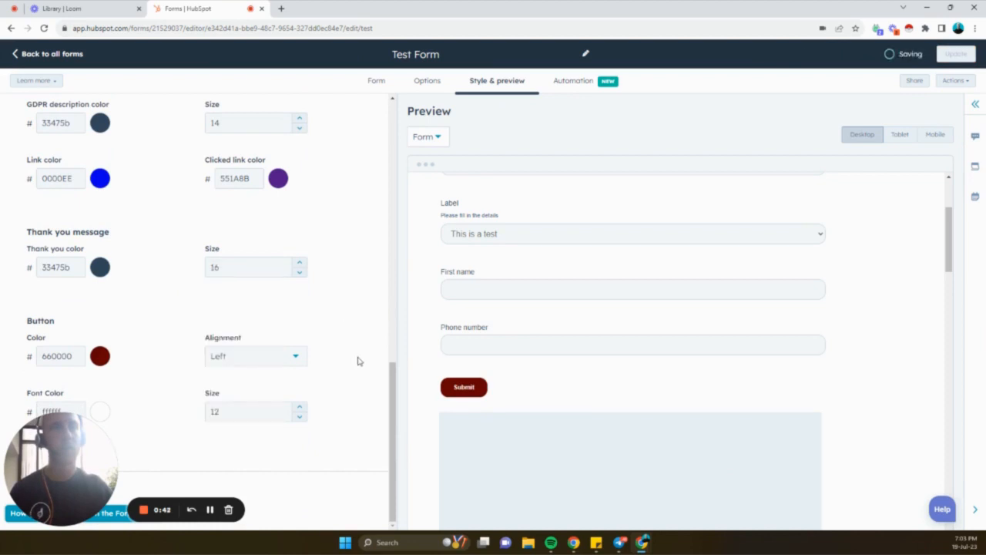
- Preview the form in the tablet and mobile layouts and return to the desktop layout
scroll(359, 359, up, 15)
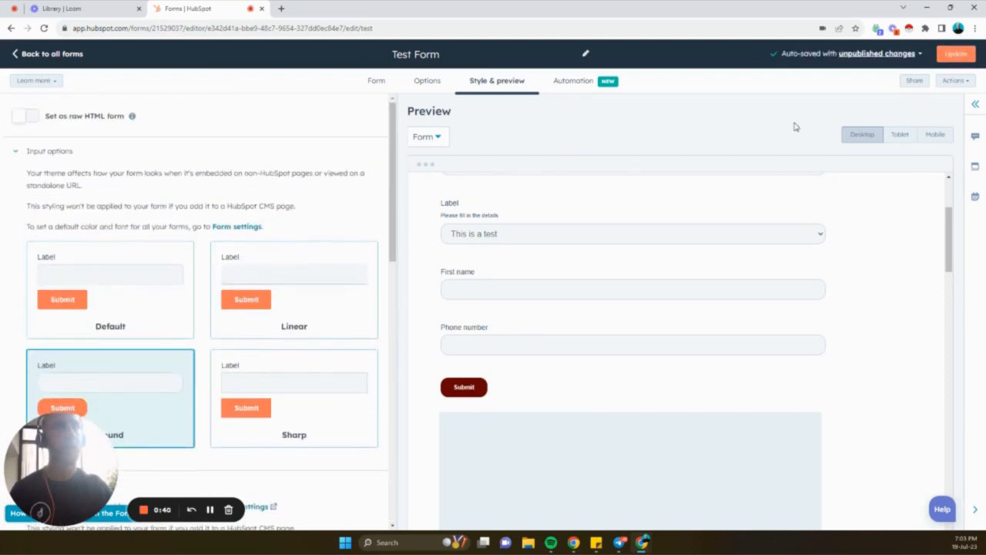
click(899, 135)
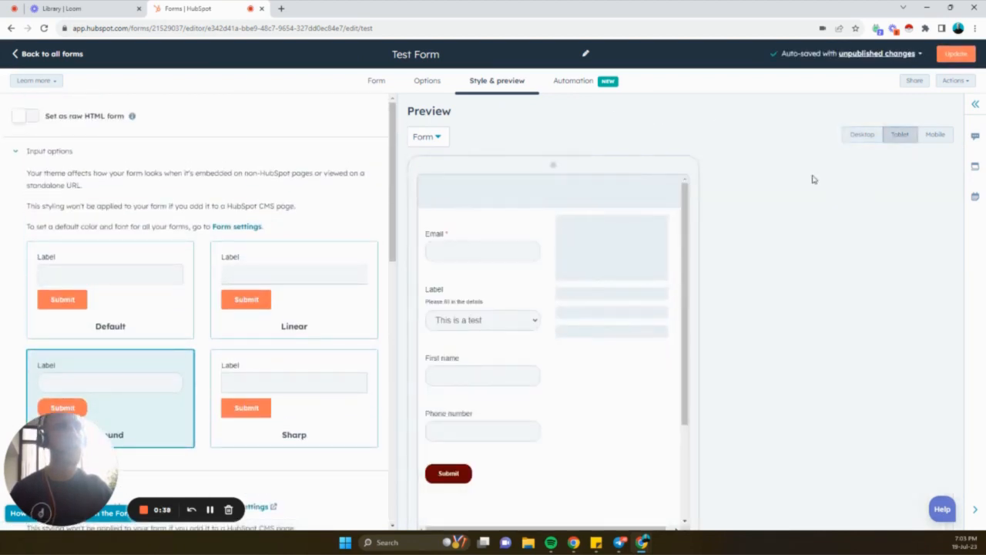
click(934, 135)
click(851, 138)
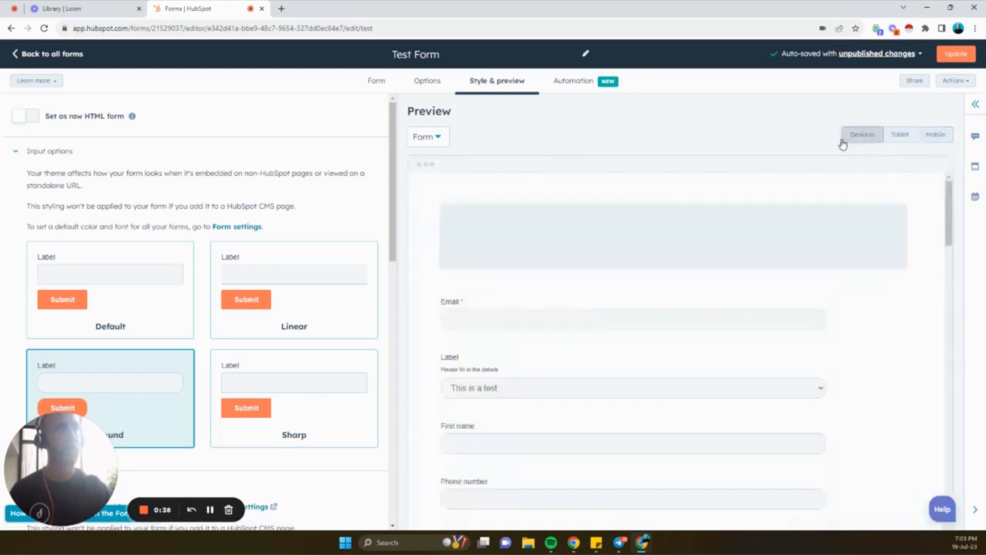
- Check the form's automation options and publish the updated form
click(549, 87)
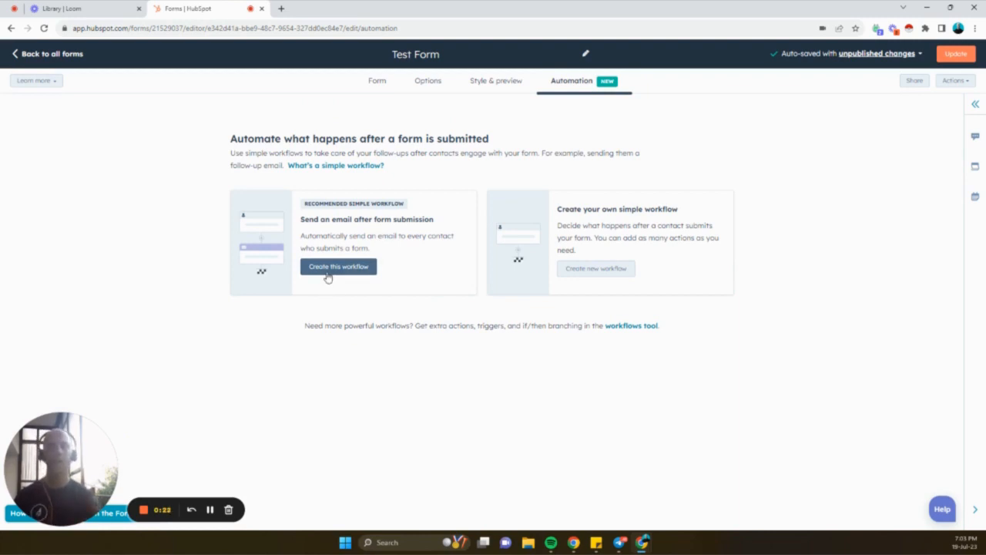
click(957, 55)
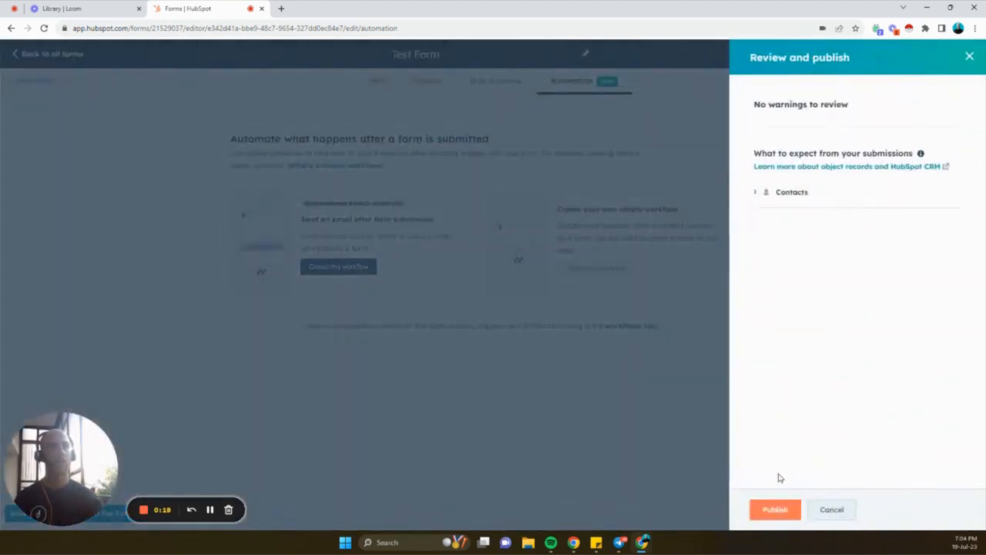
click(778, 510)
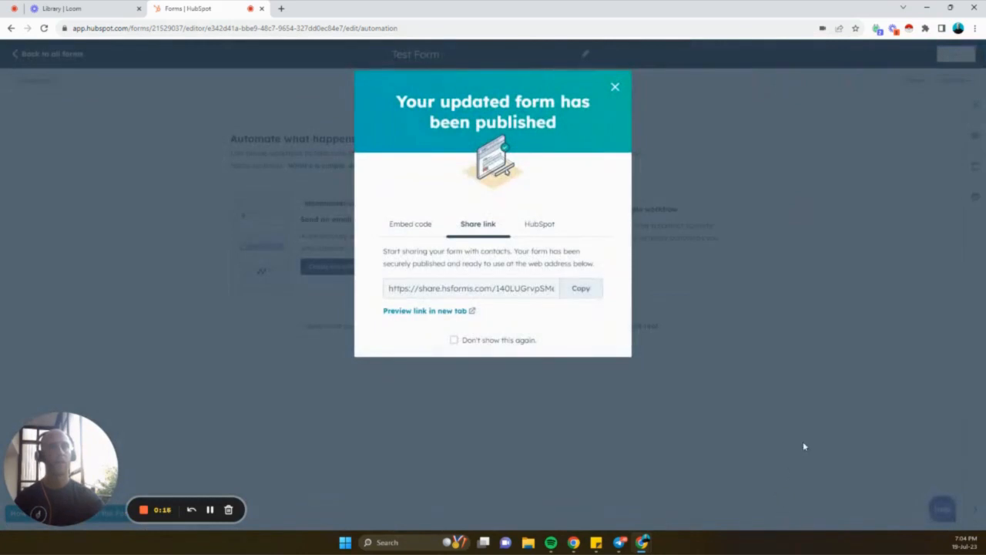
- Copy the published form's share link and open its preview in a new tab
click(591, 299)
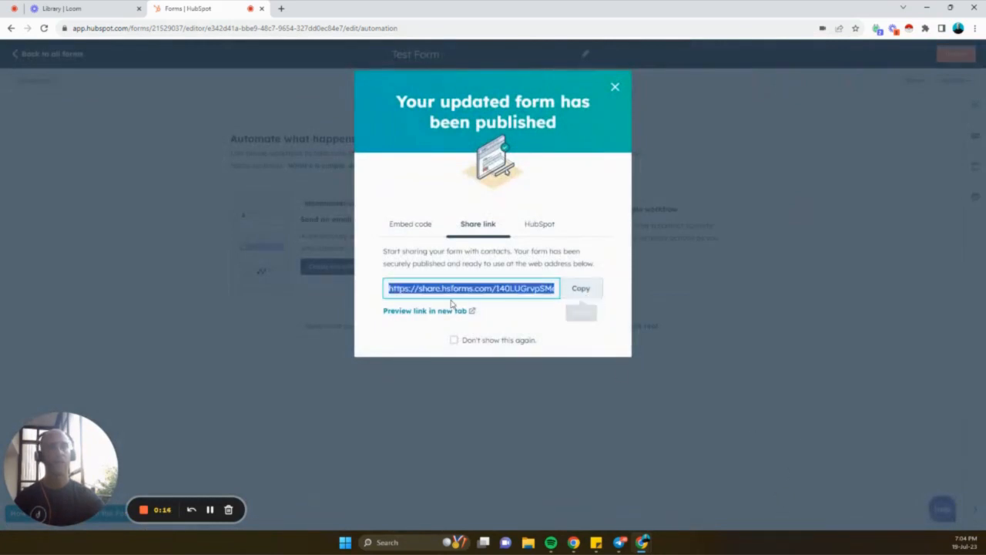
click(426, 311)
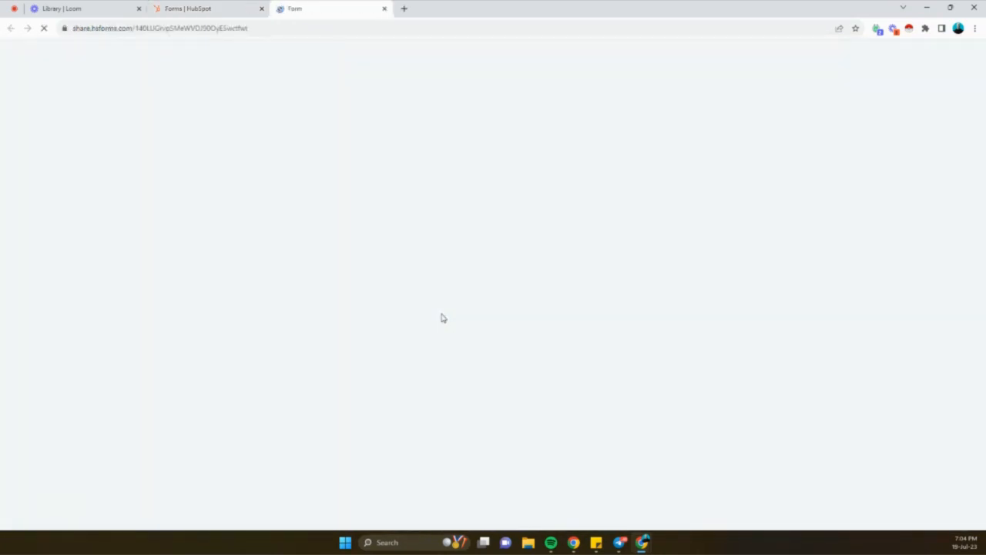